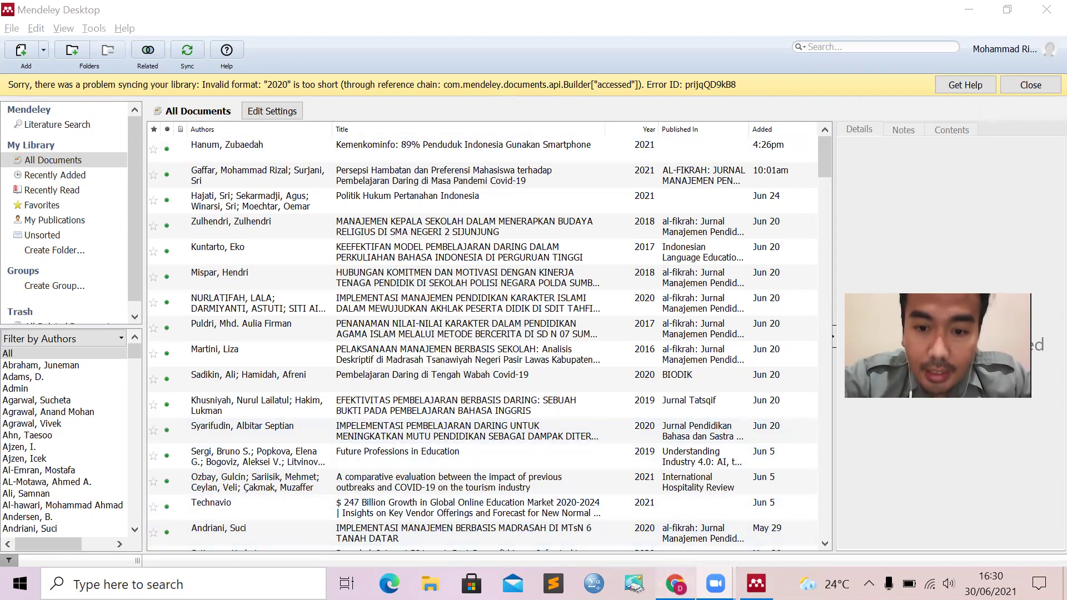
Switch to Chrome and examine the headline, date and byline of the Media Indonesia article on internet users
left_click(676, 583)
left_click(255, 15)
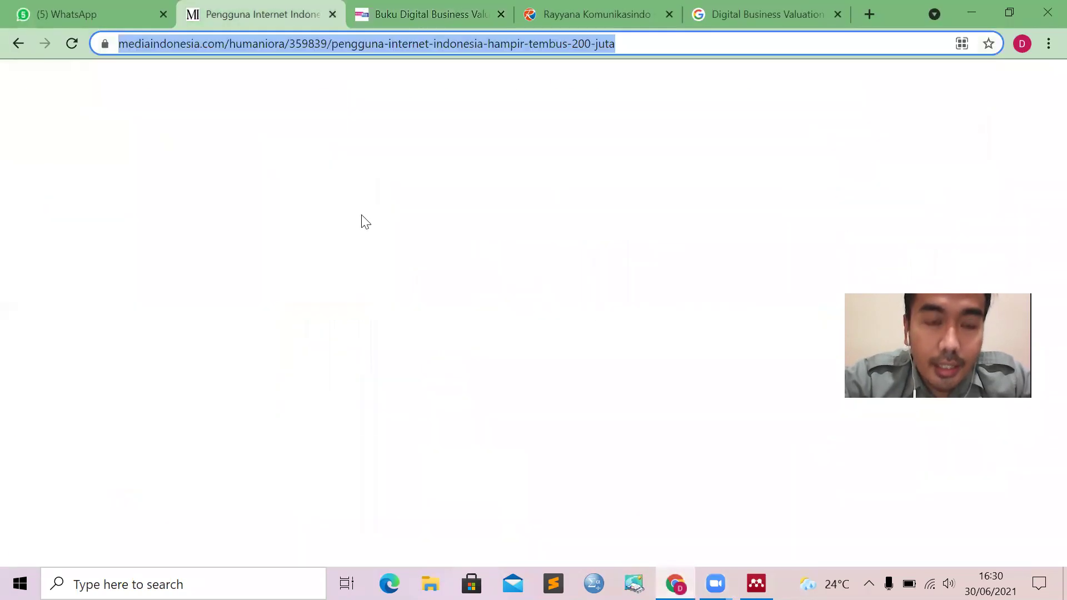
scroll(388, 249, "up", 3)
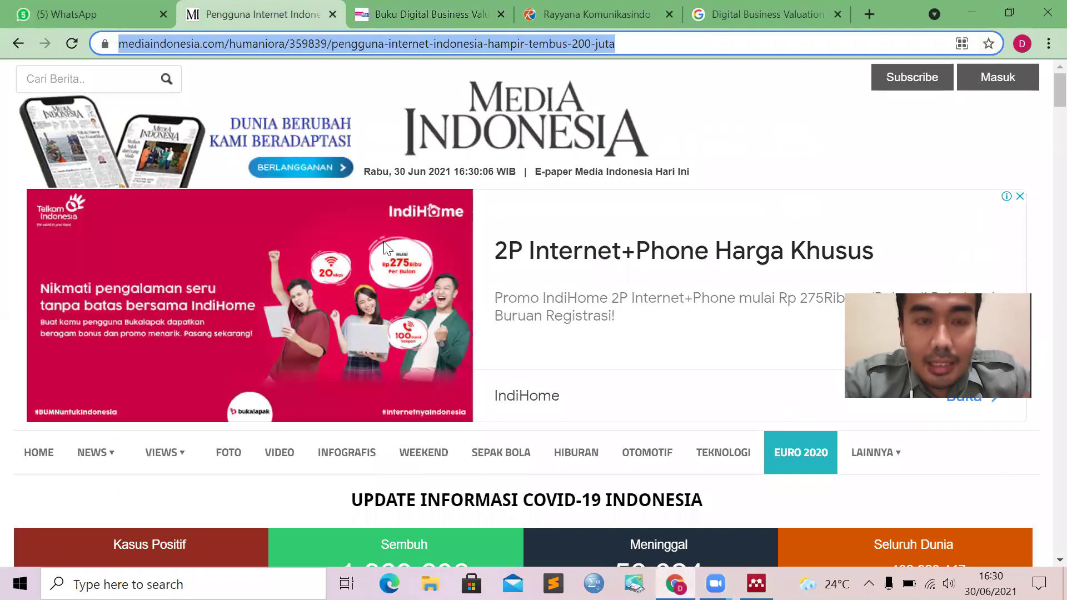
scroll(383, 242, "down", 10)
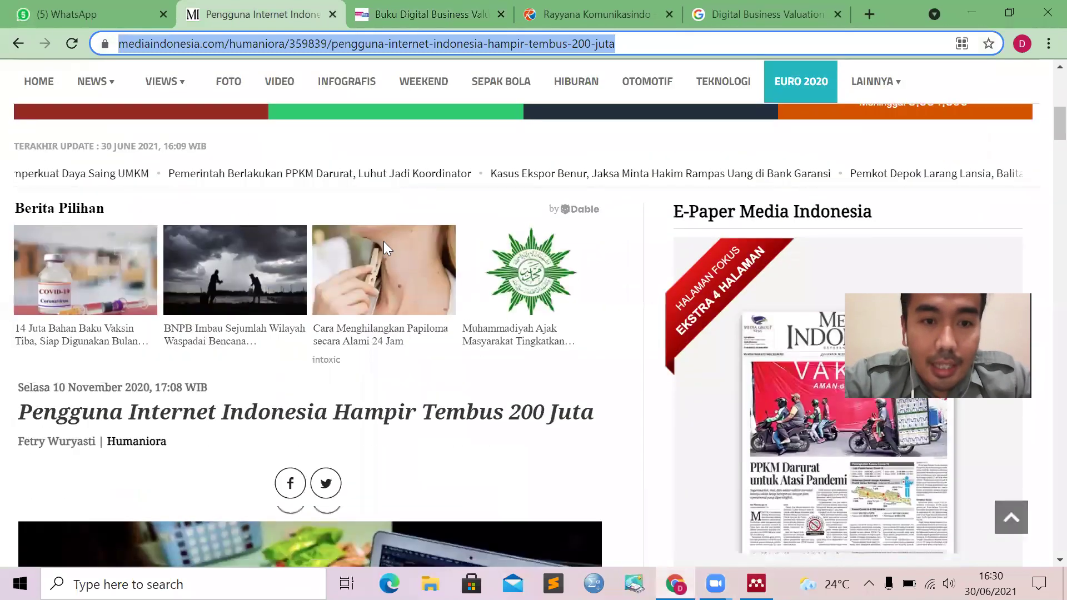
scroll(384, 242, "down", 3)
scroll(384, 242, "up", 3)
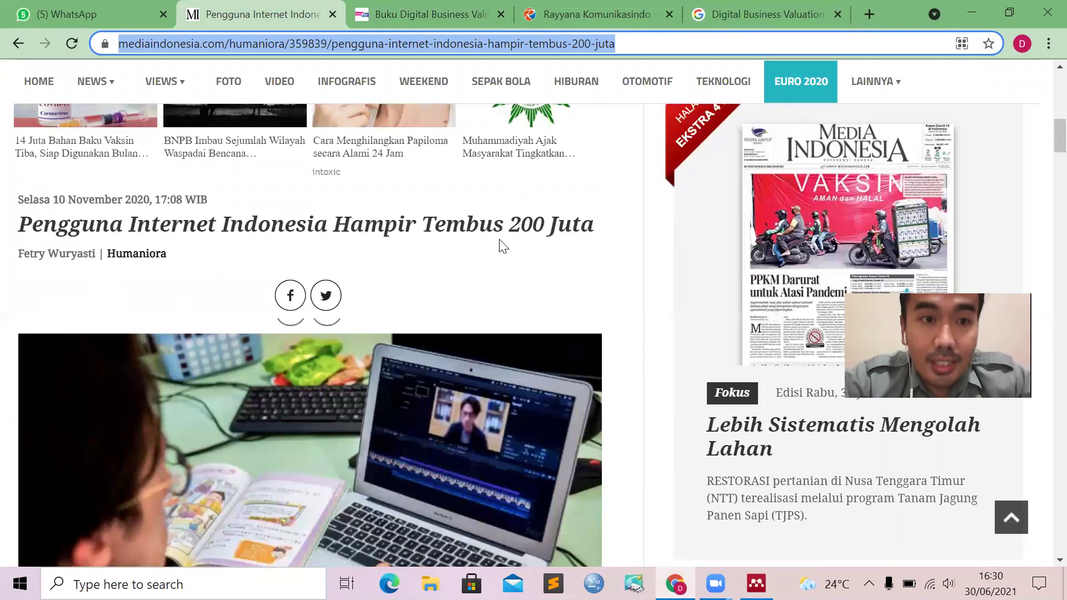
scroll(503, 247, "up", 1)
scroll(501, 243, "up", 8)
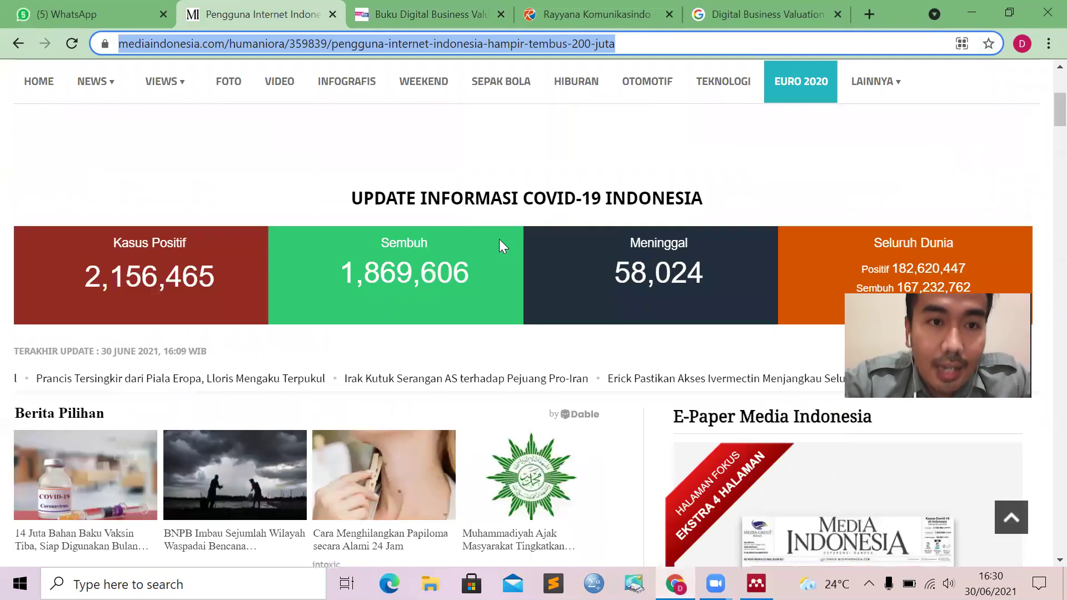
scroll(500, 243, "down", 5)
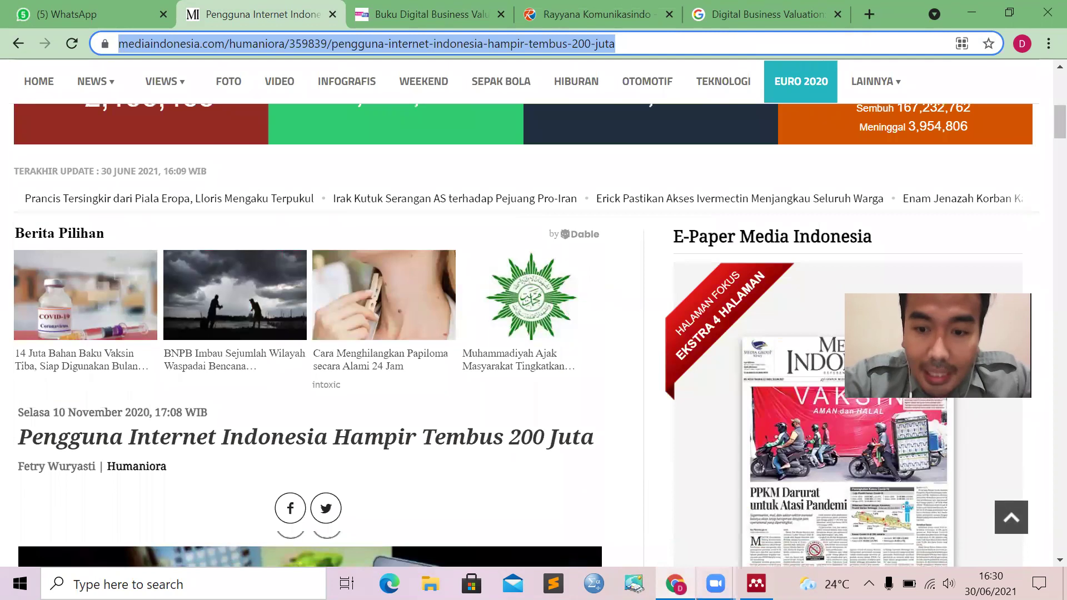
Switch to Mendeley Desktop and create a manual library entry with the document type Web Page
left_click(756, 584)
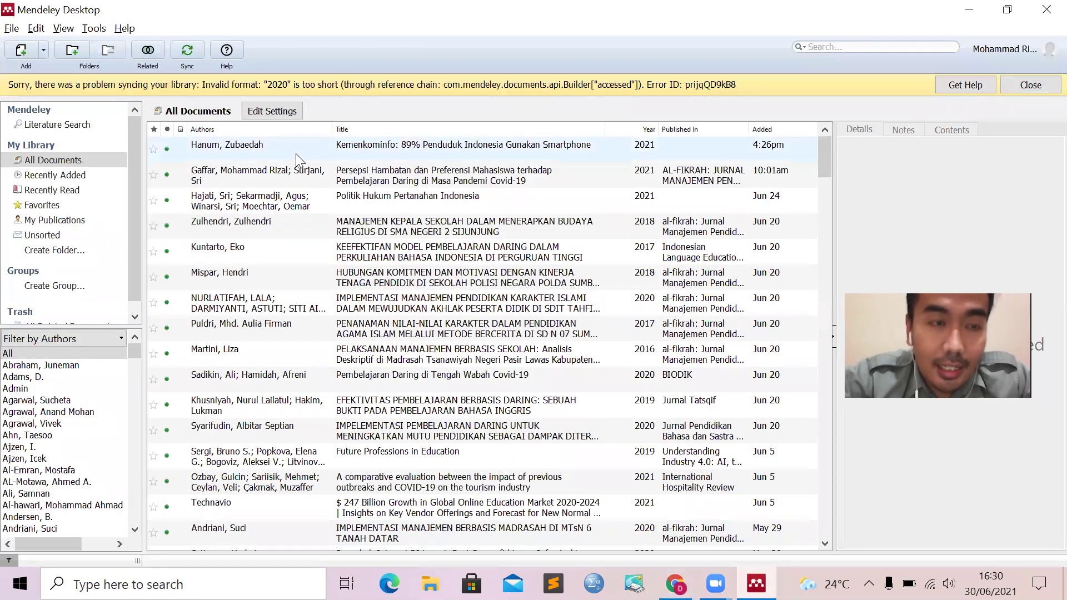
left_click(44, 50)
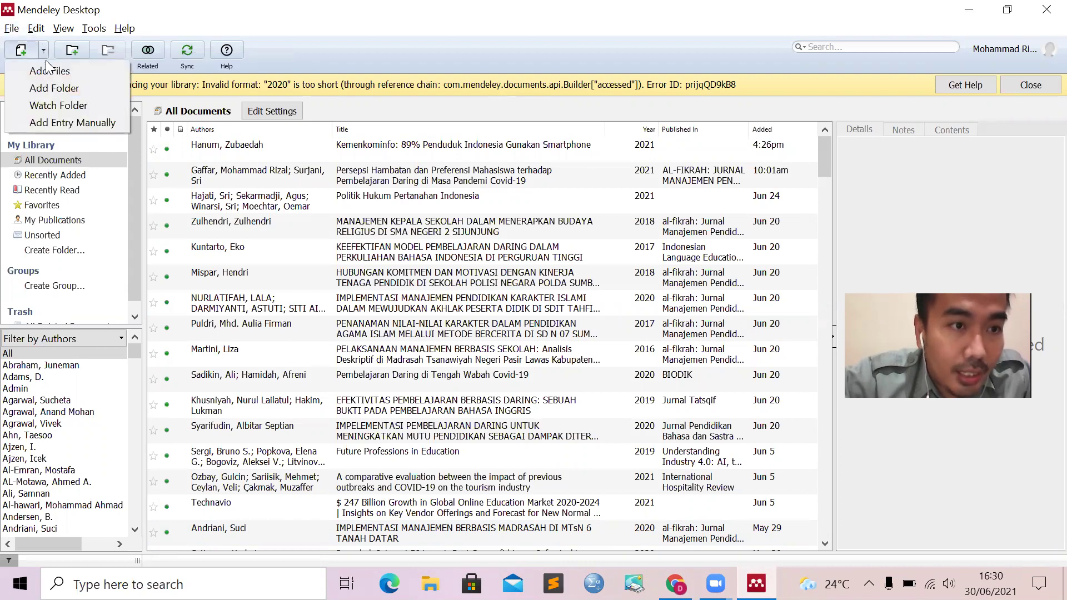
left_click(55, 119)
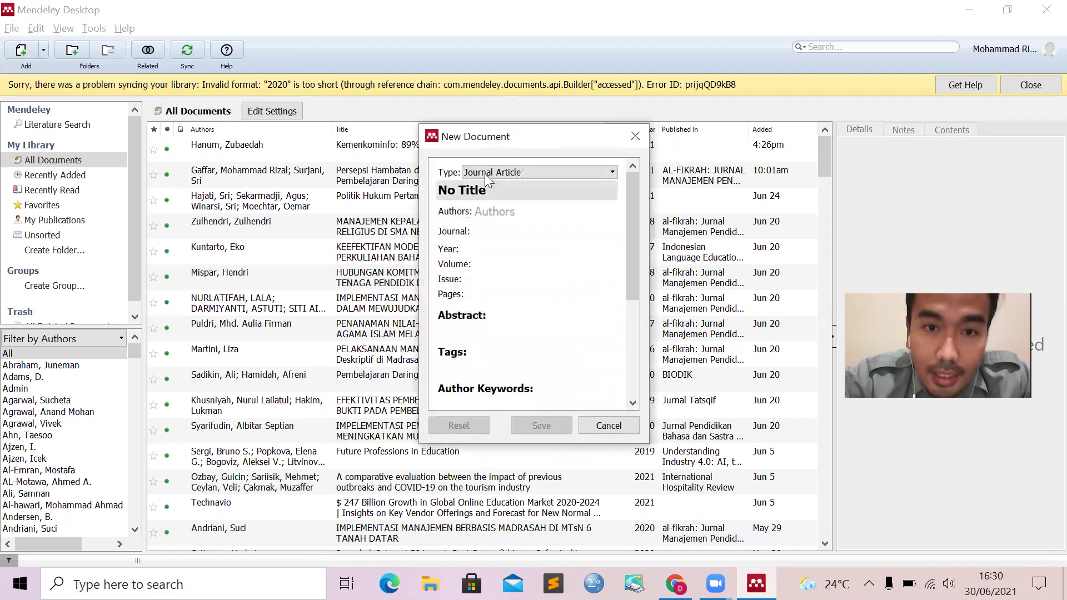
left_click(487, 173)
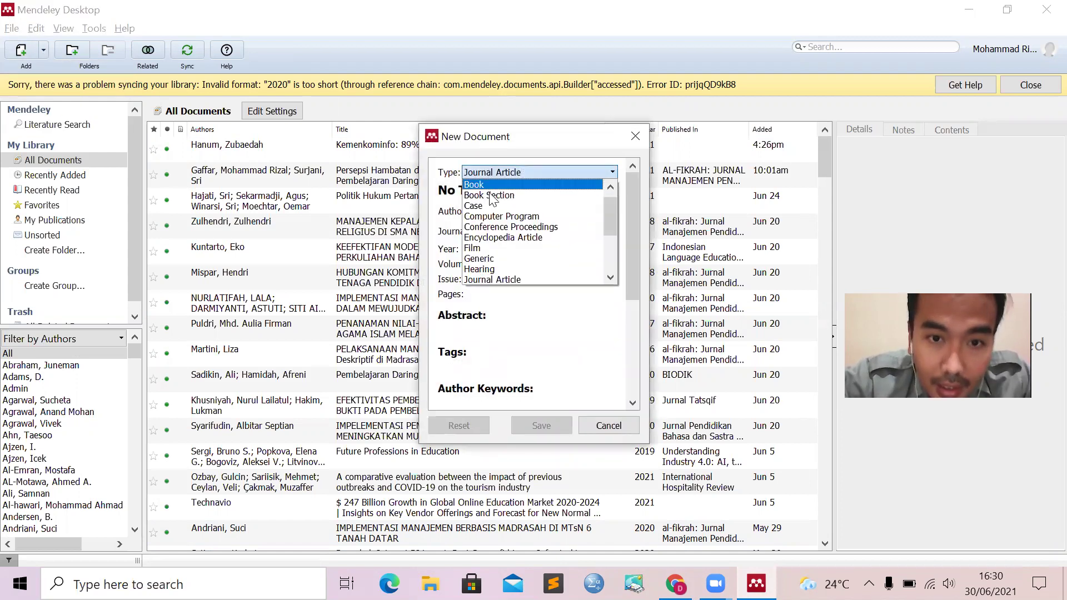
scroll(494, 219, "down", 2)
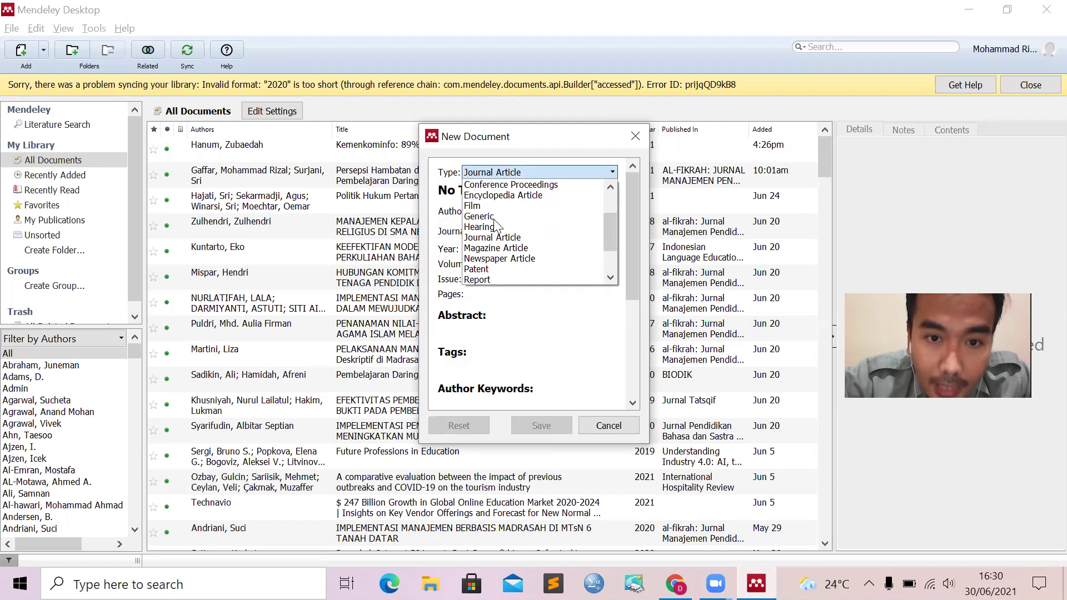
scroll(495, 221, "down", 1)
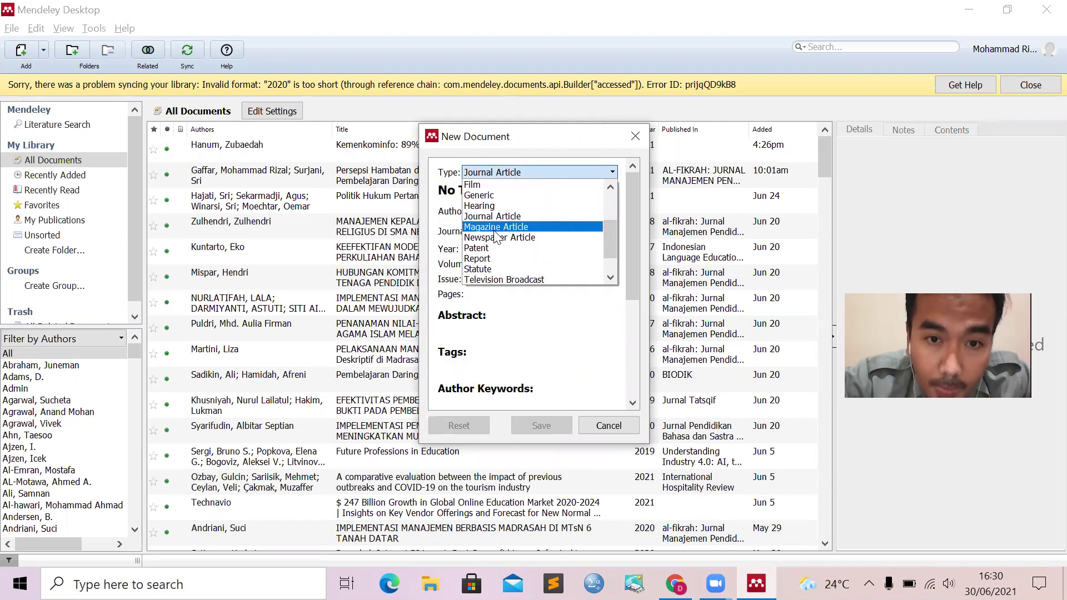
scroll(498, 253, "down", 2)
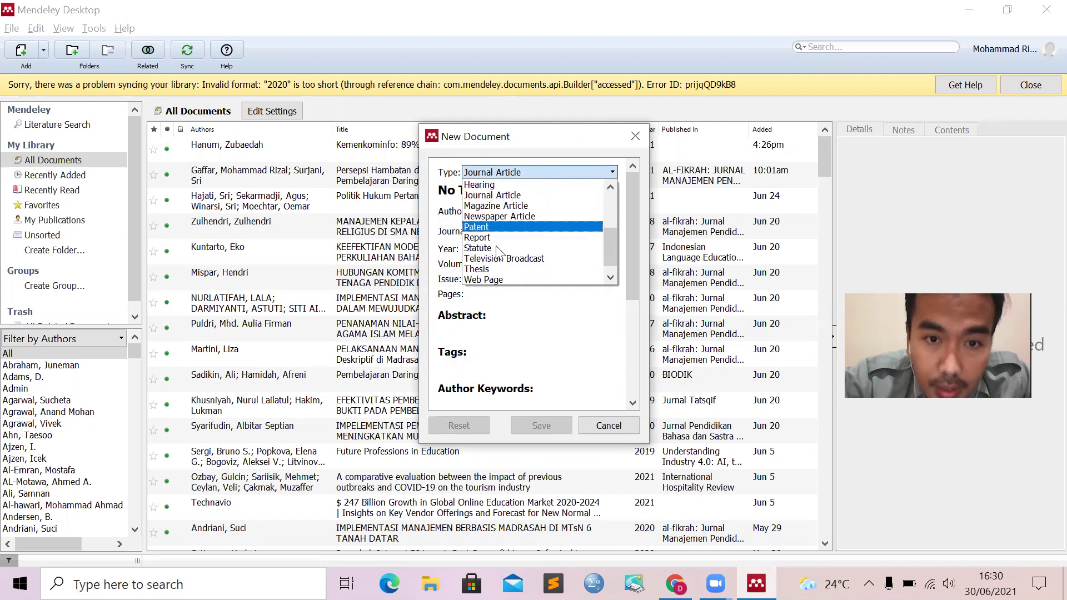
left_click(497, 270)
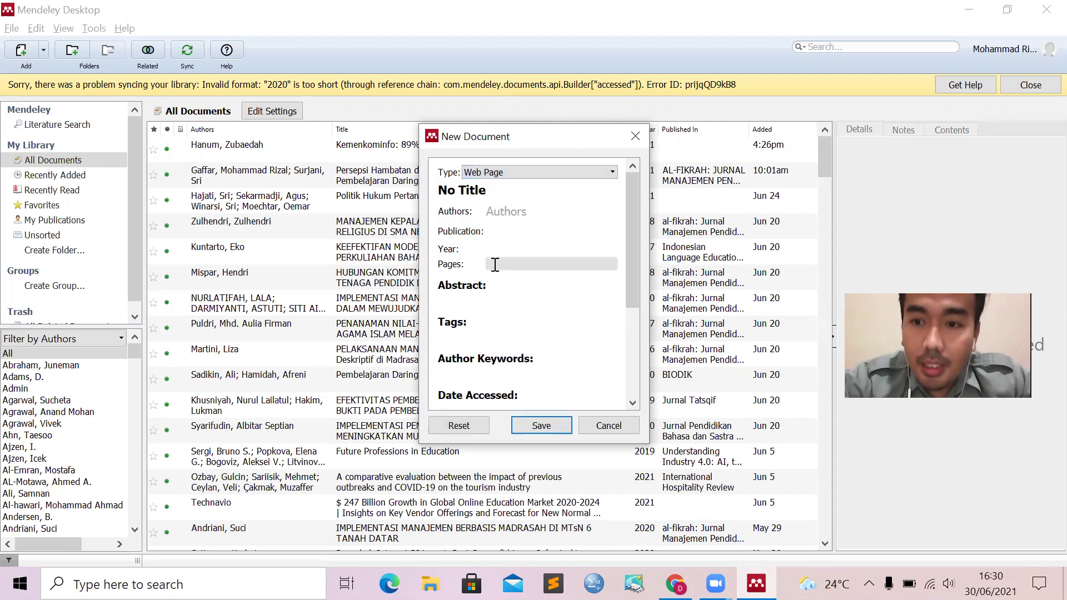
Set the new entry's title to the article headline from Chrome, "Pengguna Internet Indonesia Hampir Tembus 200 Juta"
left_click(492, 190)
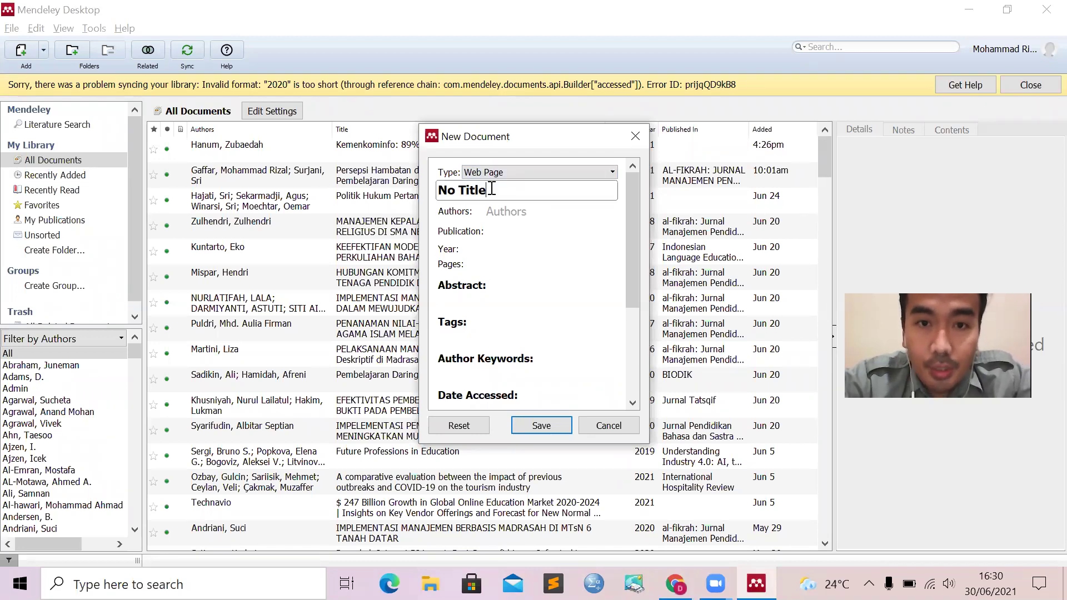
key("alt+Tab")
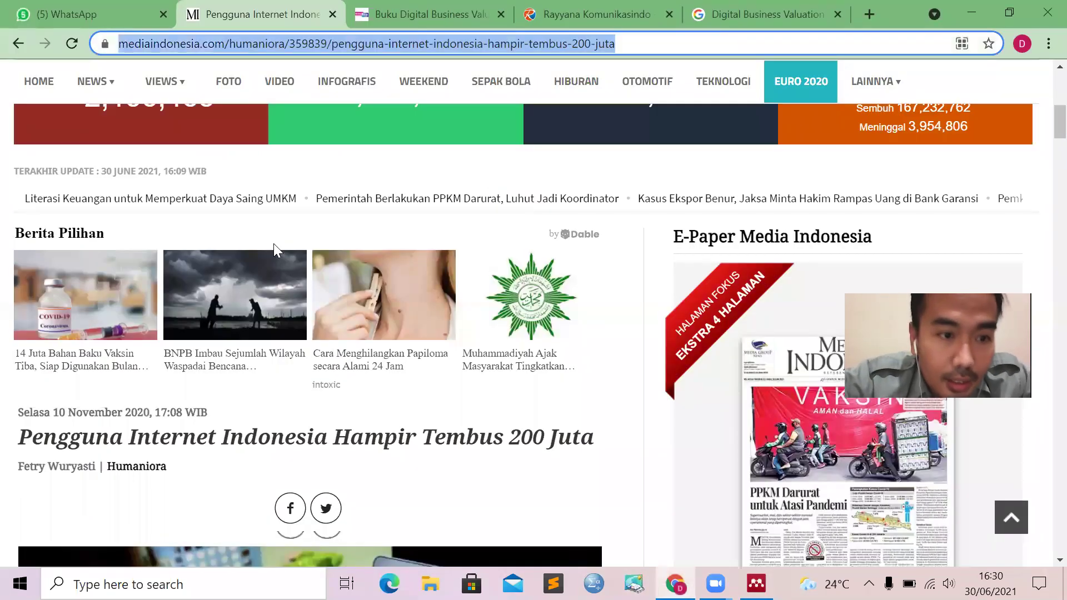
scroll(274, 243, "down", 3)
scroll(274, 243, "up", 6)
scroll(273, 244, "down", 2)
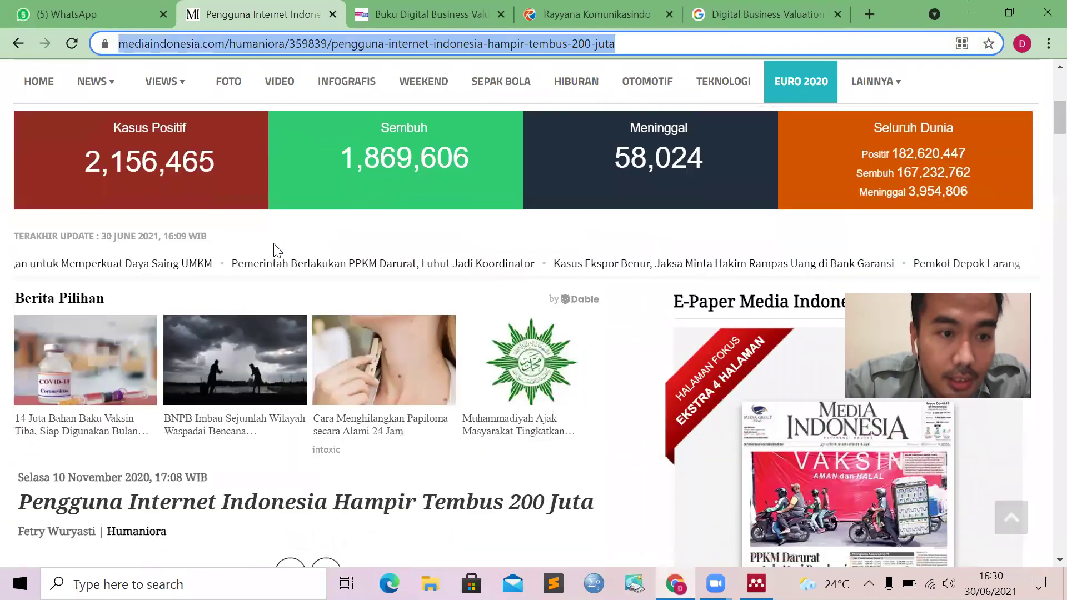
scroll(274, 244, "down", 3)
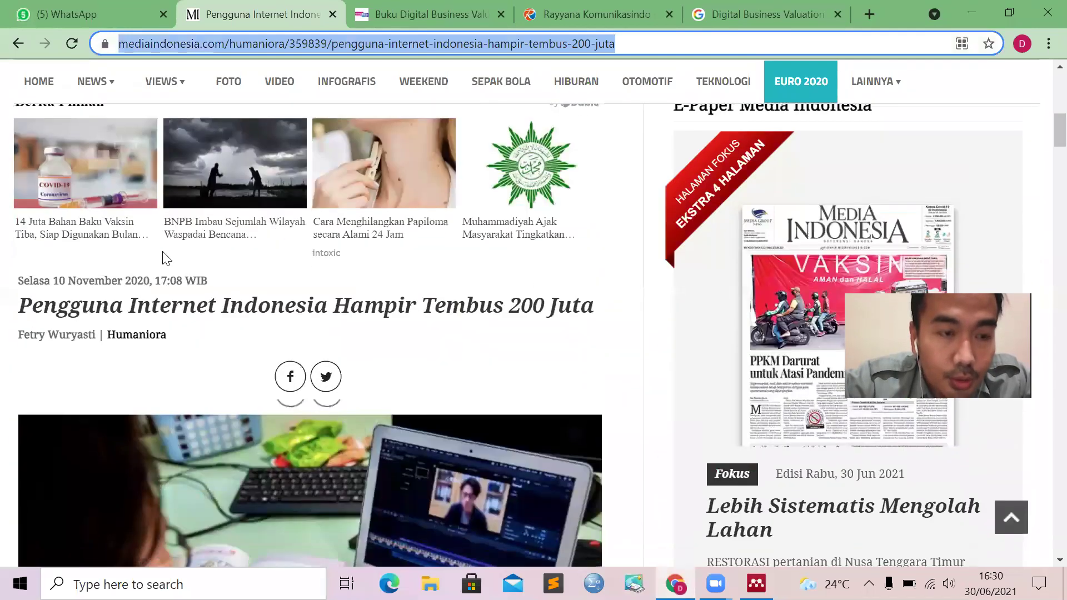
left_click(20, 310)
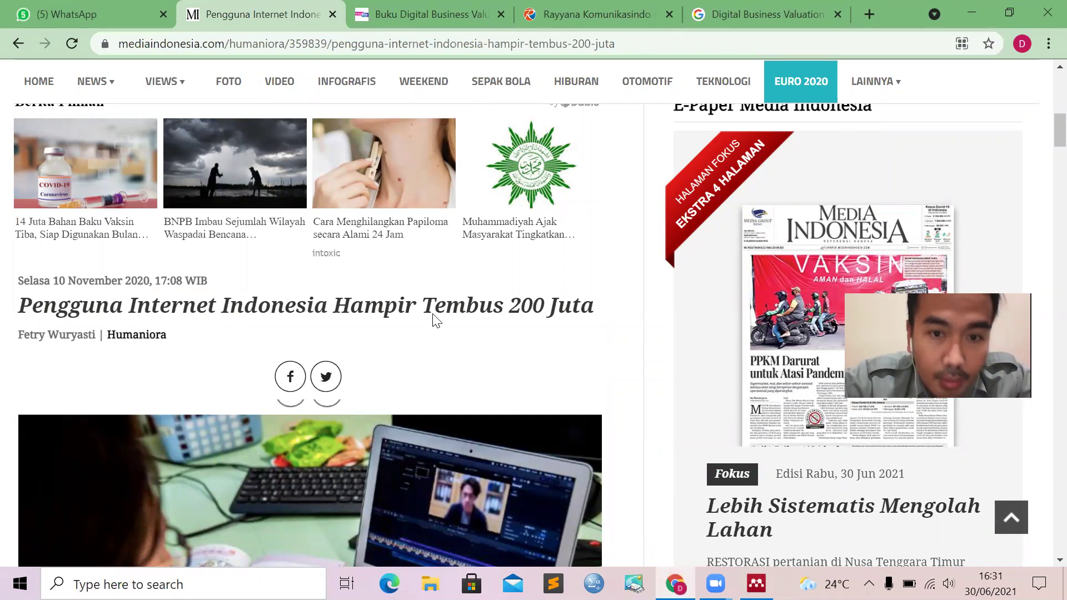
key("alt+Tab")
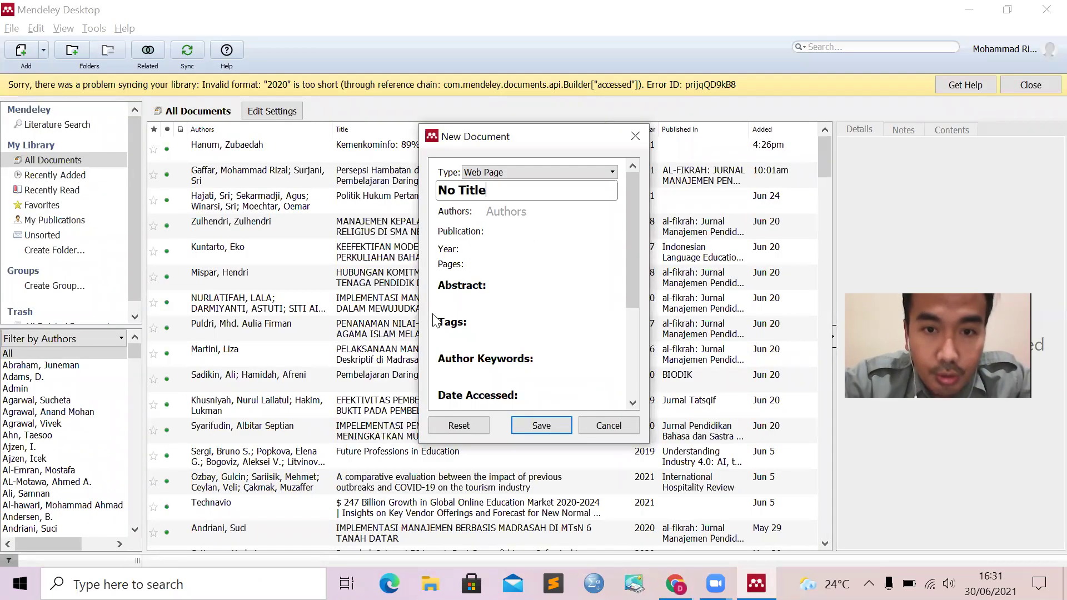
triple_click(497, 196)
type("Penggu")
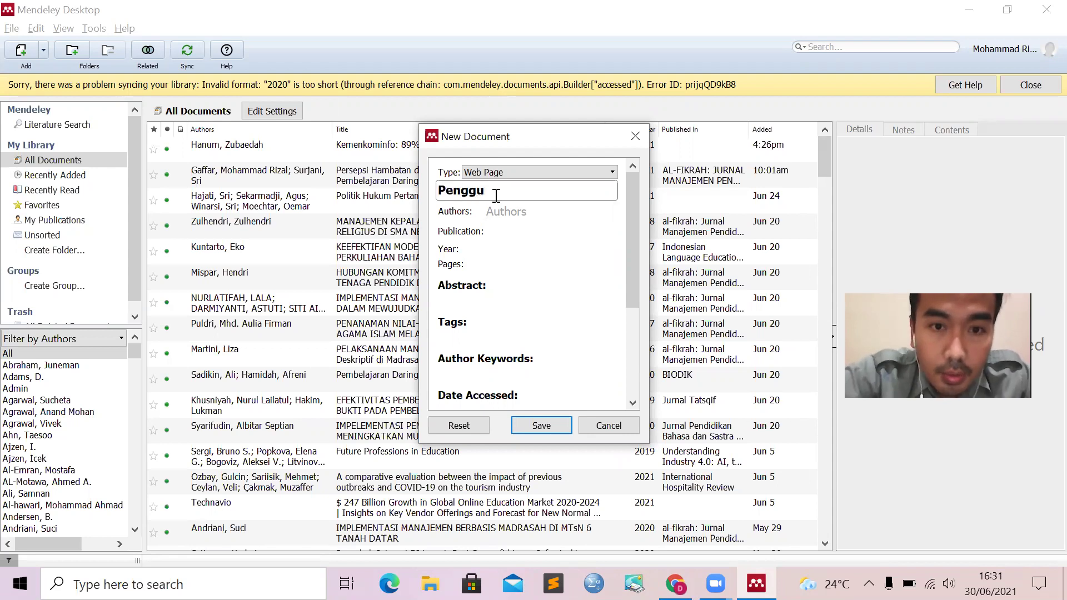
type("na Internet")
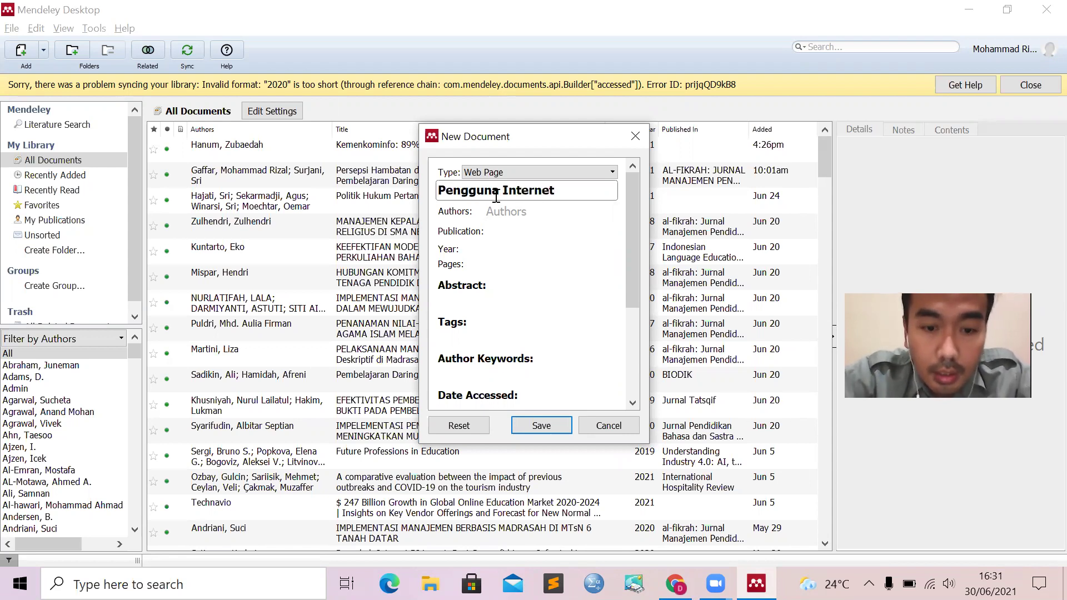
key("alt+Tab")
key("alt+Tab")
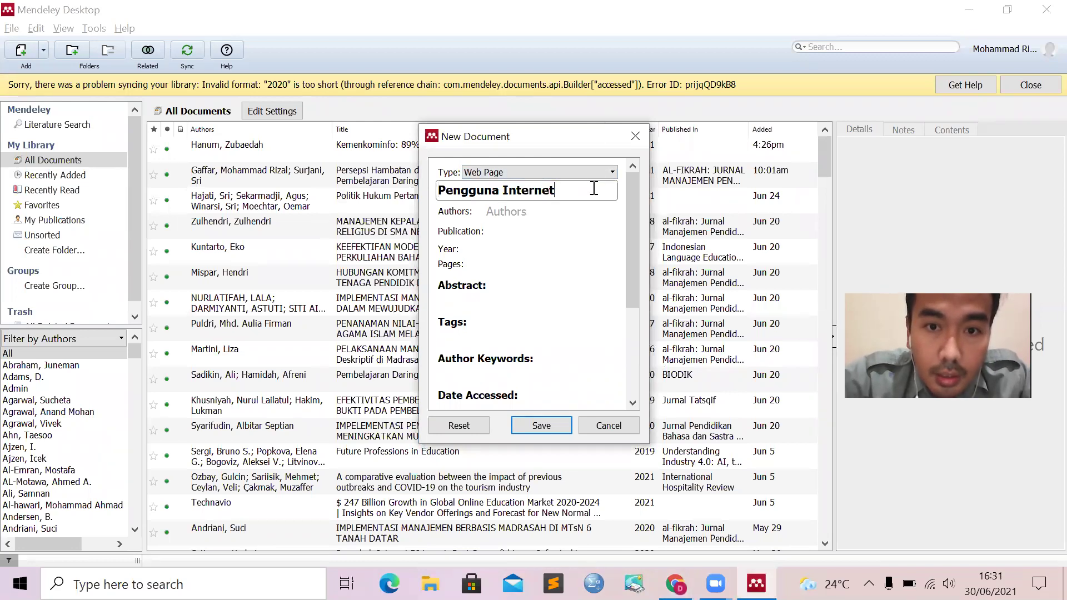
type("Indonesia ")
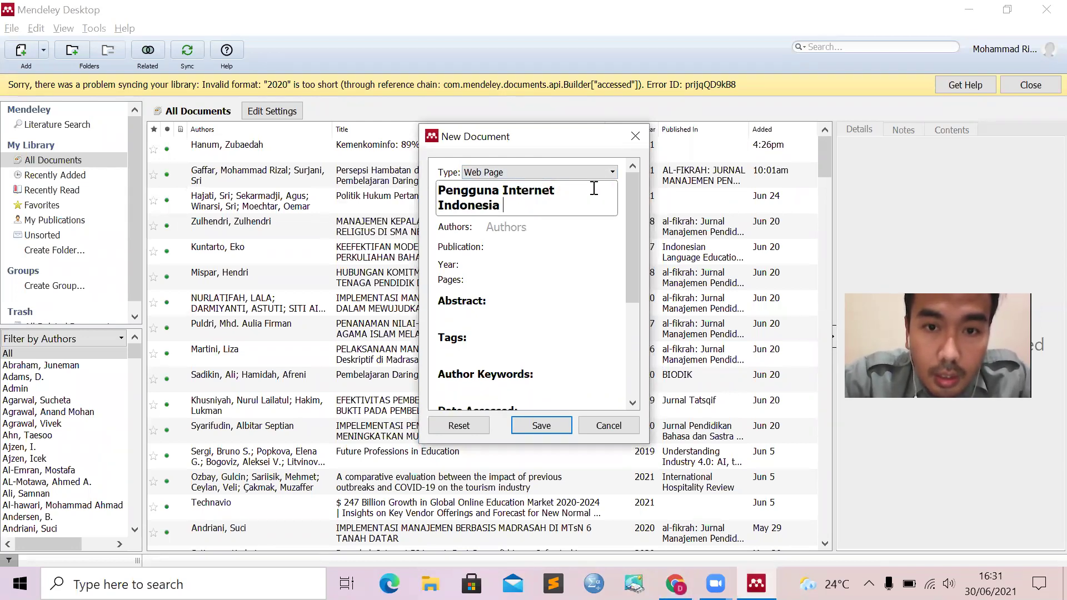
type("Hampir ")
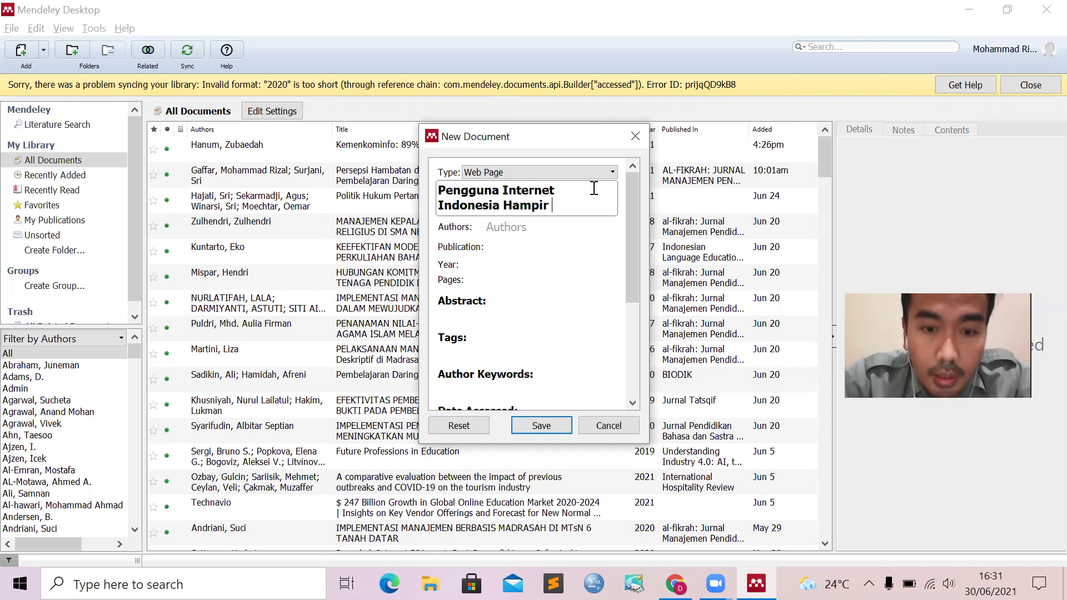
type("Tembus 200")
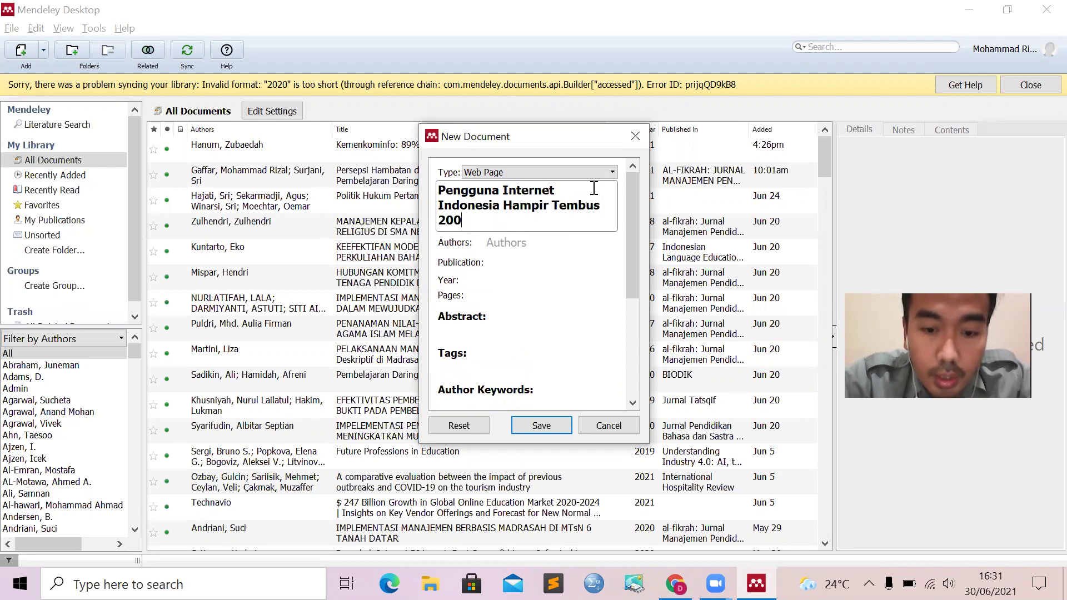
type(" Jt")
key("alt+Tab")
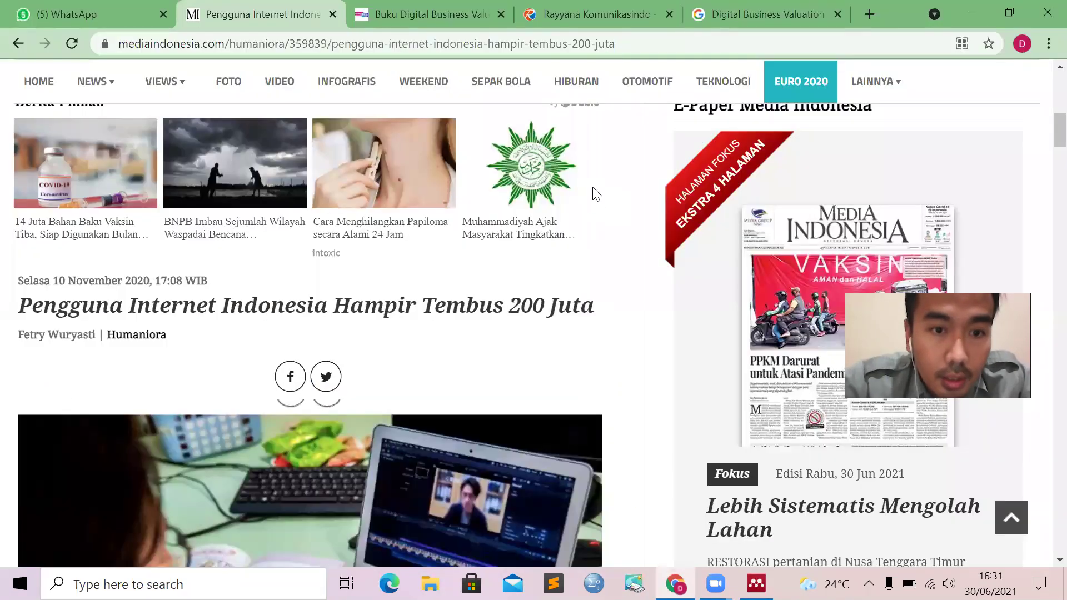
key("alt+Tab")
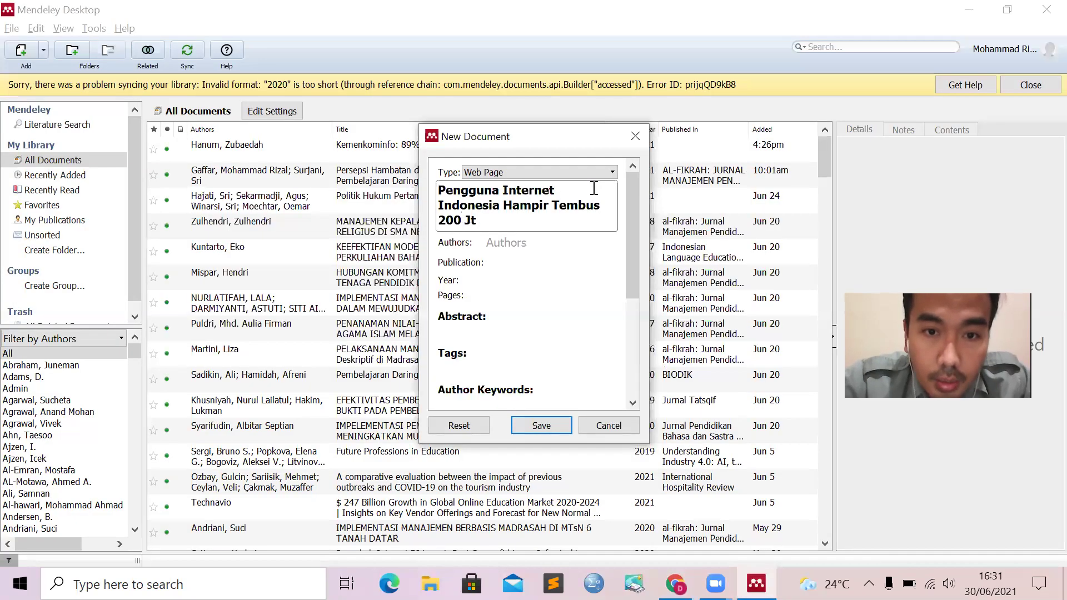
key("BackSpace")
type("uta")
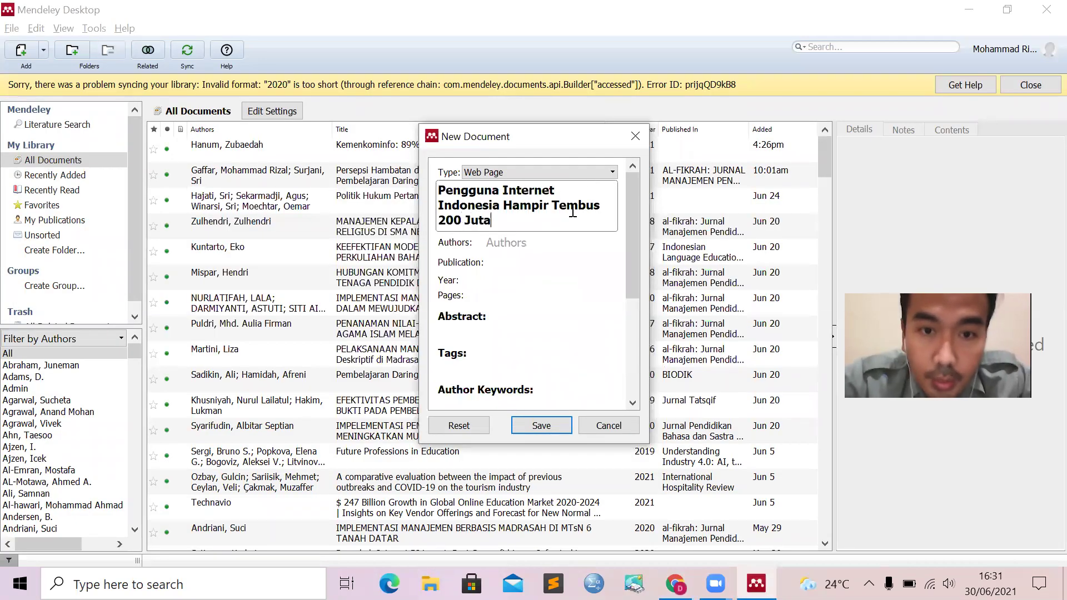
Enter the article author's name from the web page in the entry's authors field, last name first
left_click(537, 247)
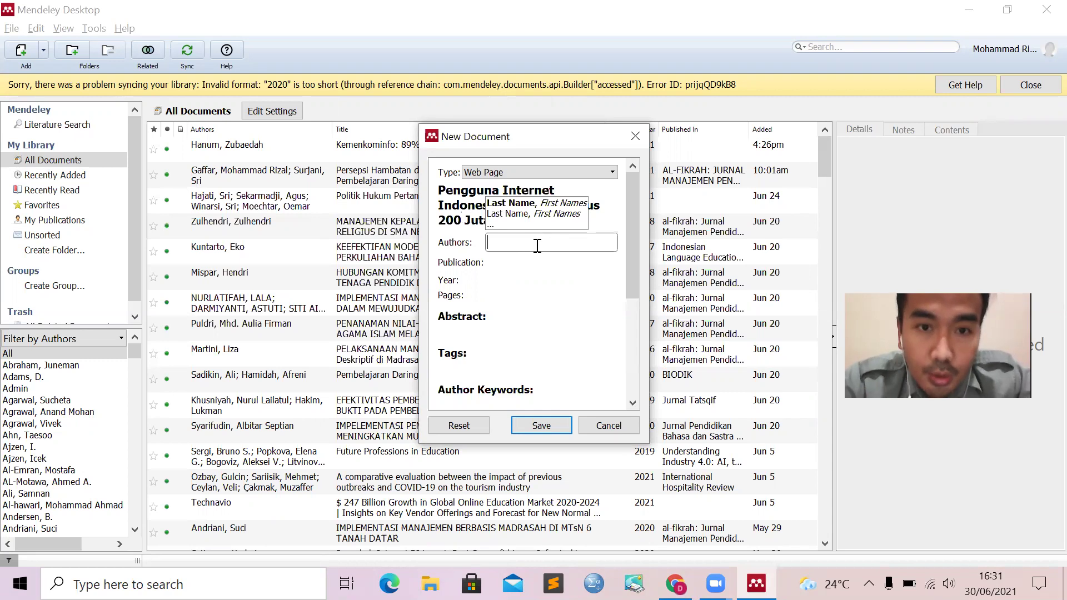
key("alt+Tab")
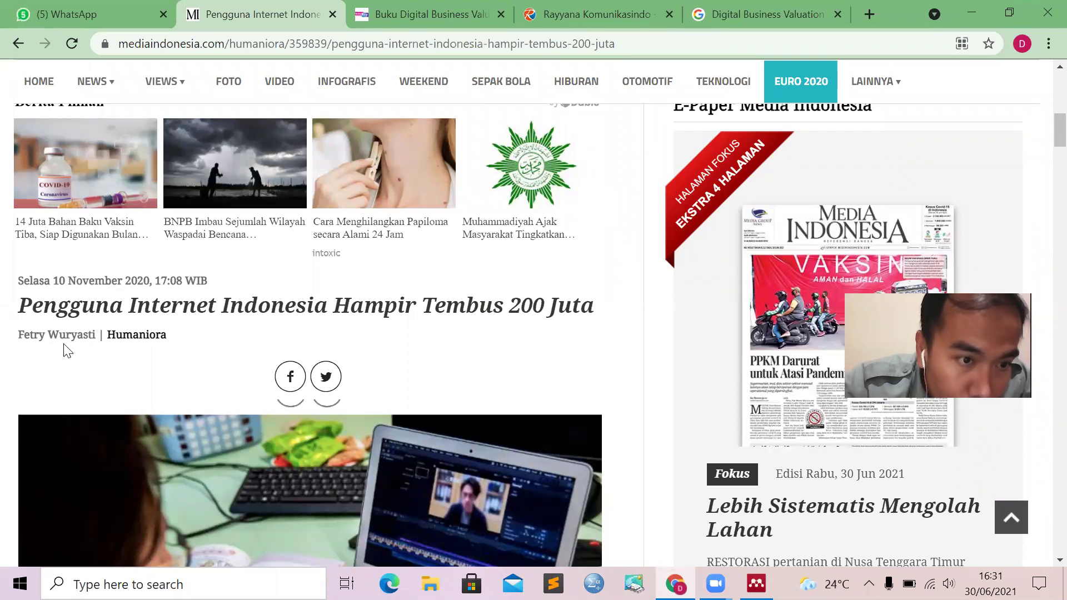
key("alt+Tab")
type("Wuryast")
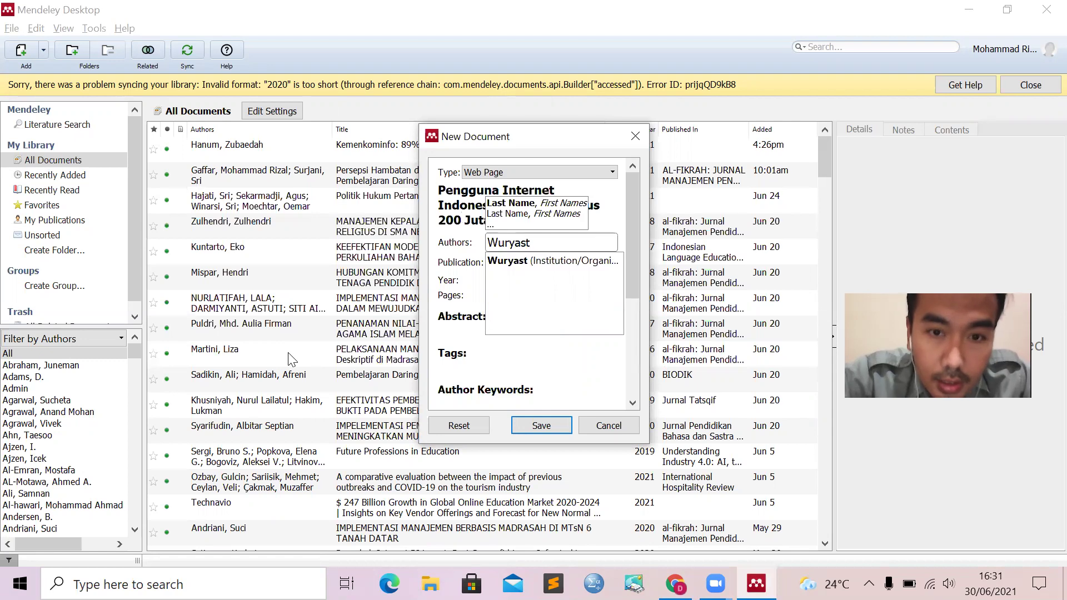
type("i, T")
key("BackSpace")
type("Fetri")
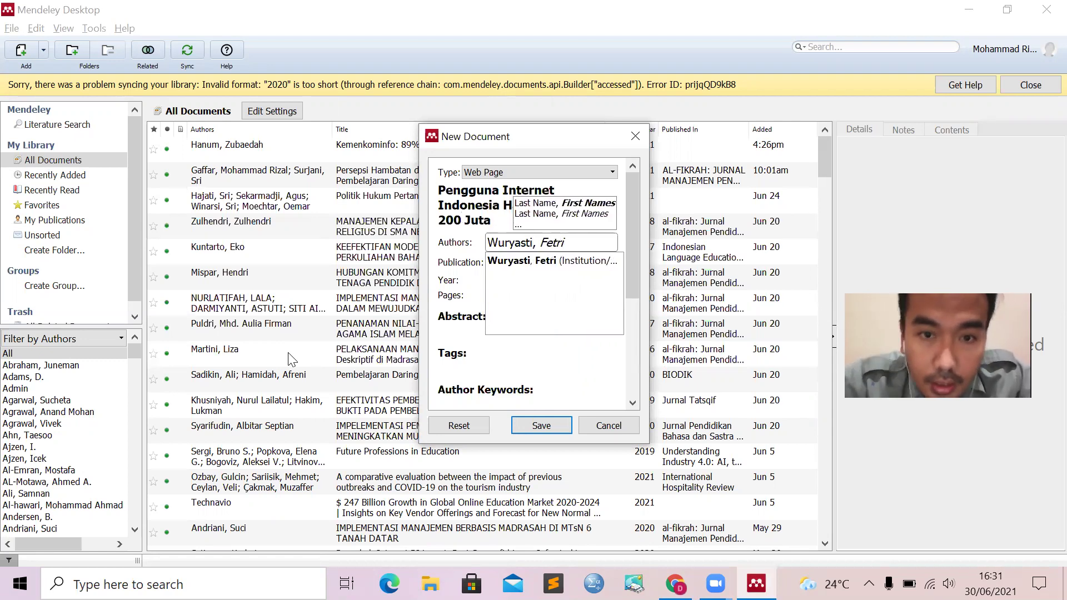
key("alt+Tab")
key("alt+Tab")
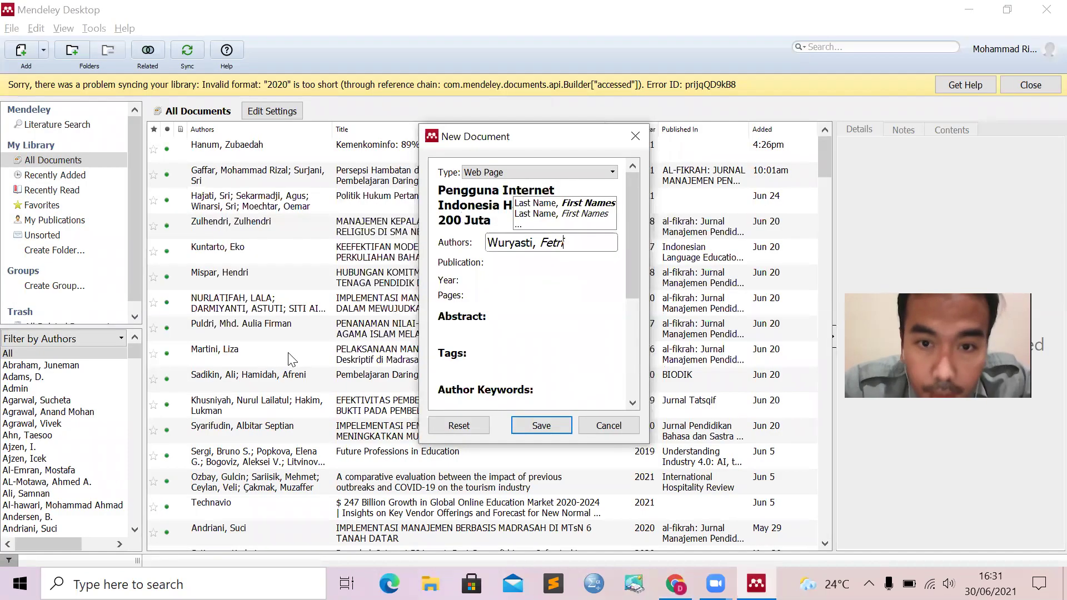
key("BackSpace")
type("y")
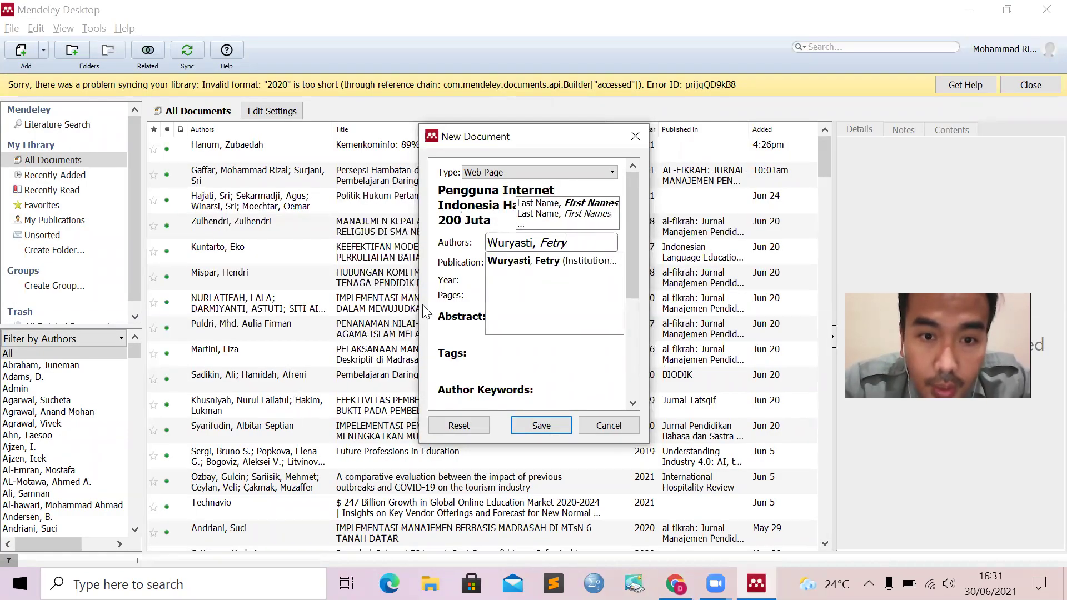
Set the new entry's year to 2020, taken from the article's publication date in Chrome
left_click(442, 292)
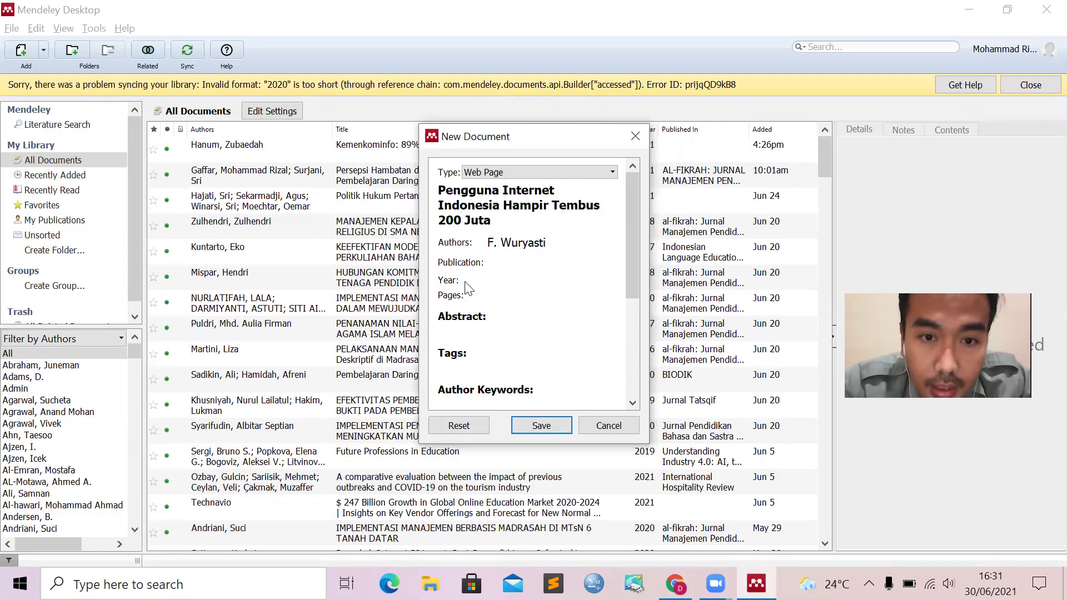
left_click(526, 281)
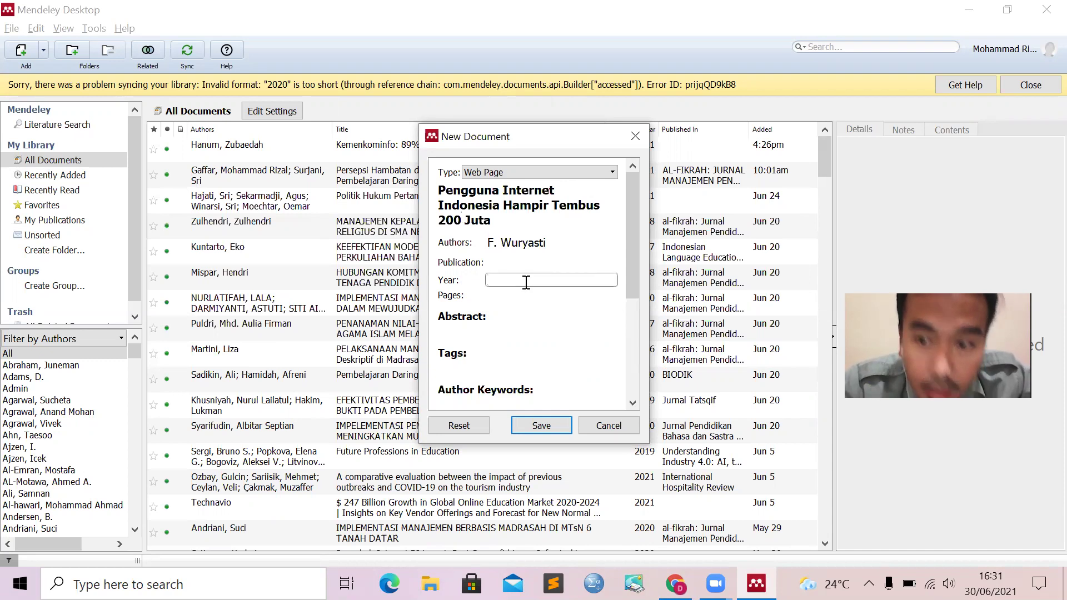
key("alt+Tab")
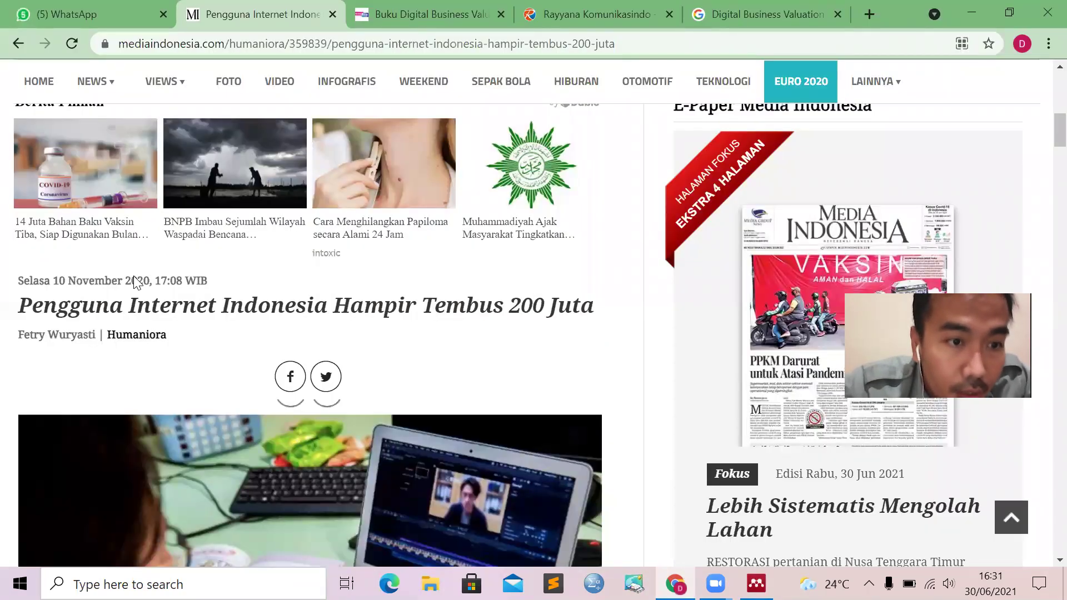
key("alt+Tab")
type("2020")
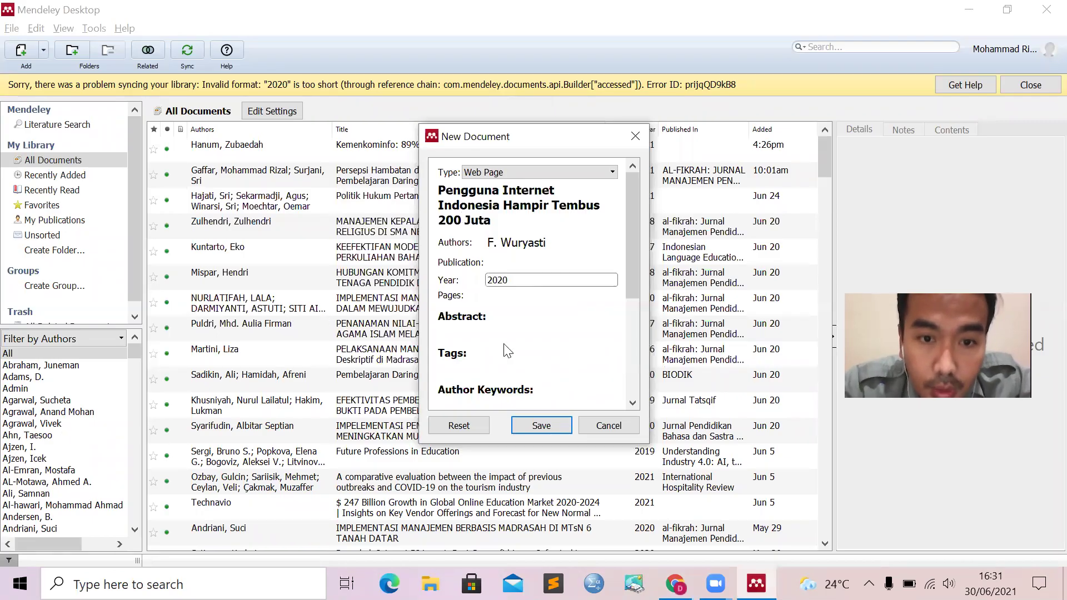
Set the web page entry's date accessed to 30 June 2021
scroll(508, 350, "down", 1)
scroll(507, 350, "down", 2)
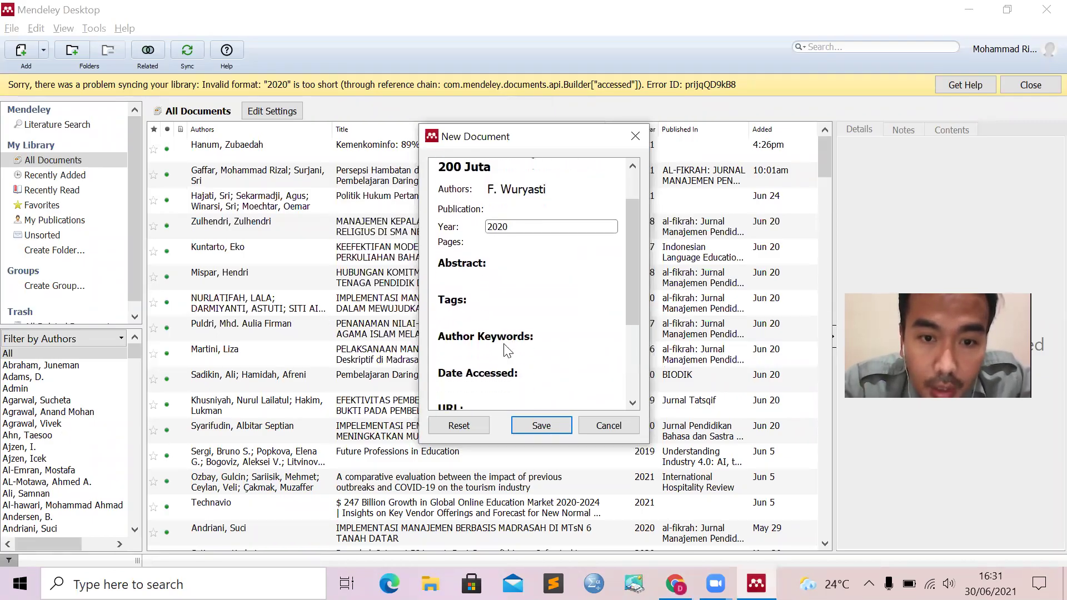
left_click(490, 388)
scroll(490, 388, "down", 1)
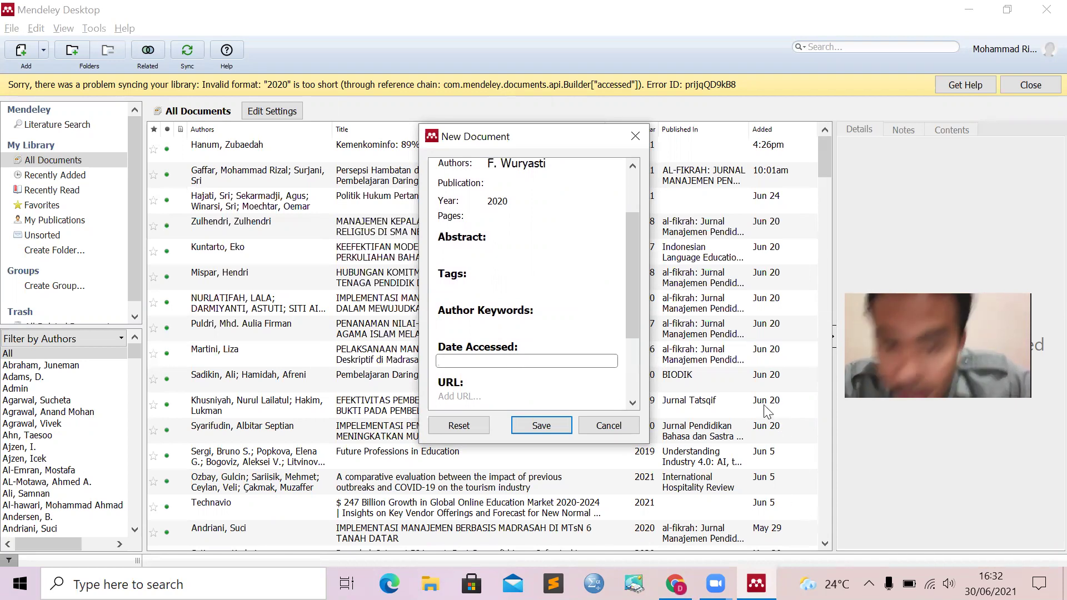
type("30 Ju")
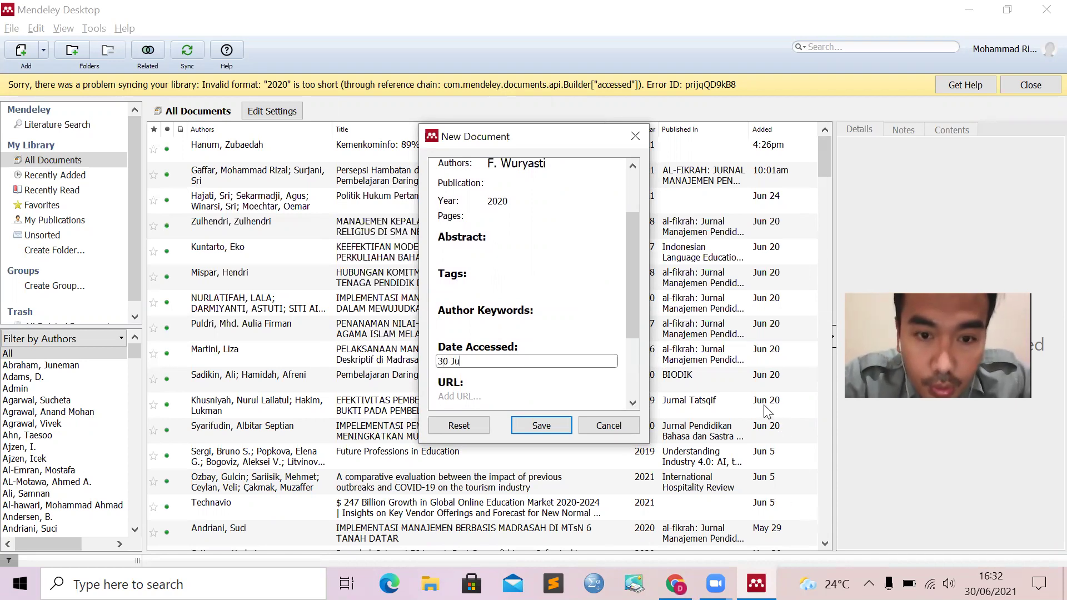
type("ne 2021")
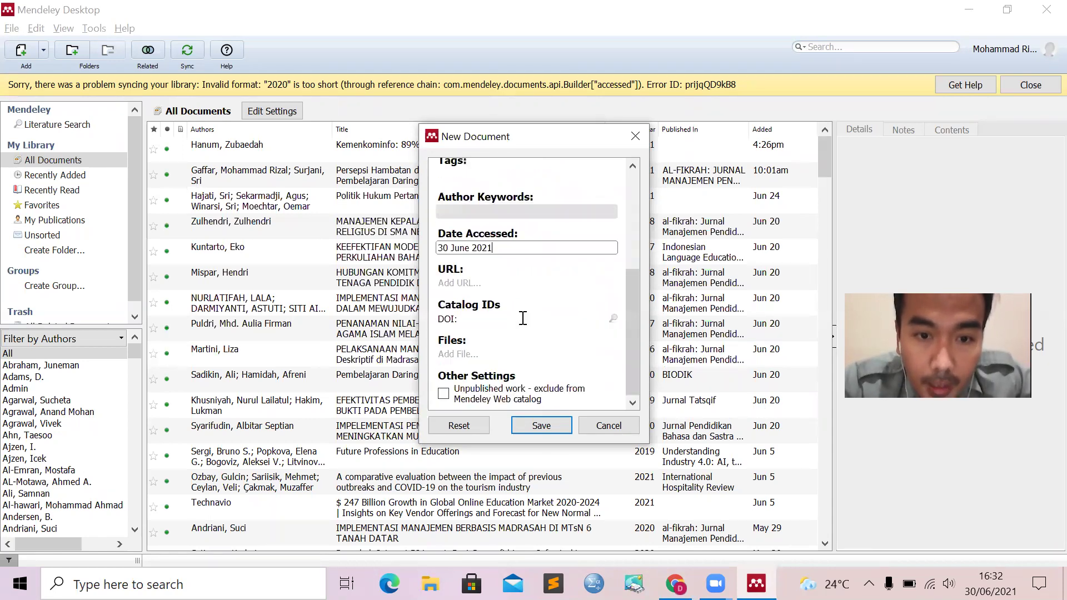
Copy the Media Indonesia article's web address from Chrome and paste it into the Mendeley entry's URL field
scroll(522, 312, "down", 2)
left_click(488, 280)
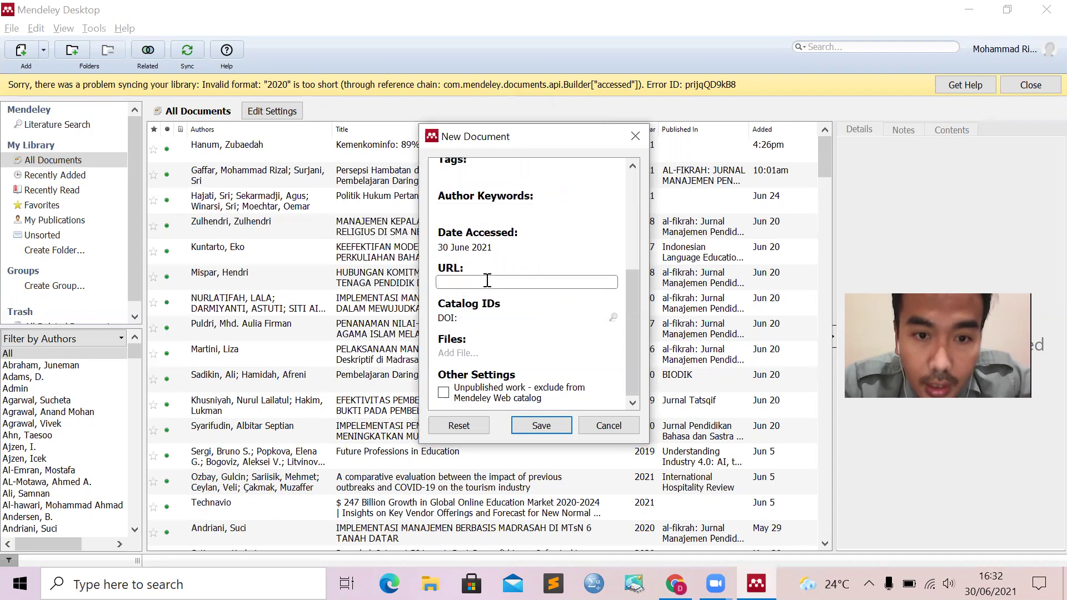
key("alt+Tab")
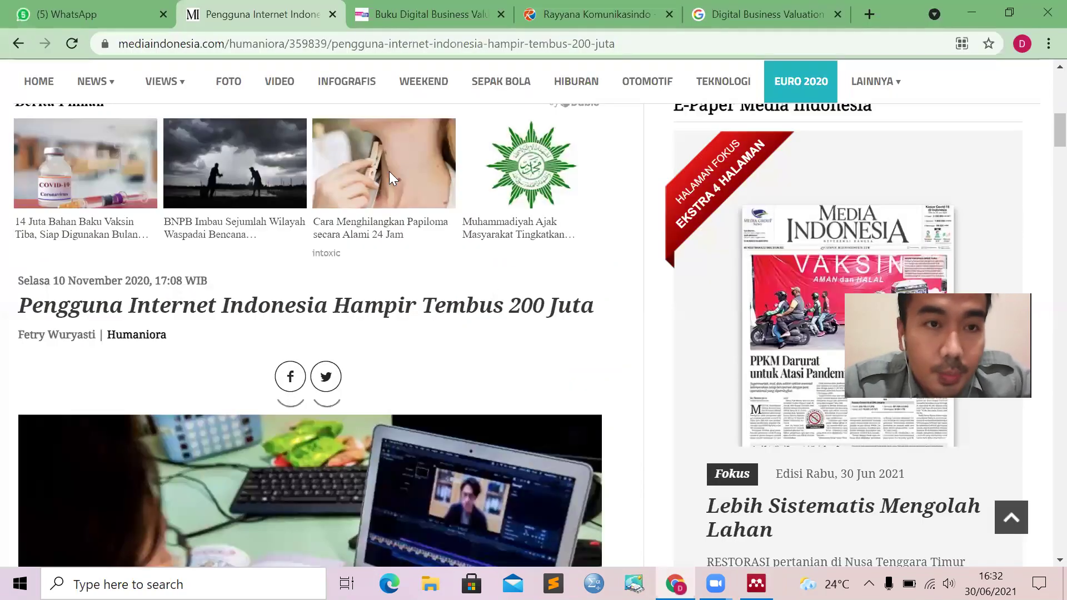
left_click(308, 47)
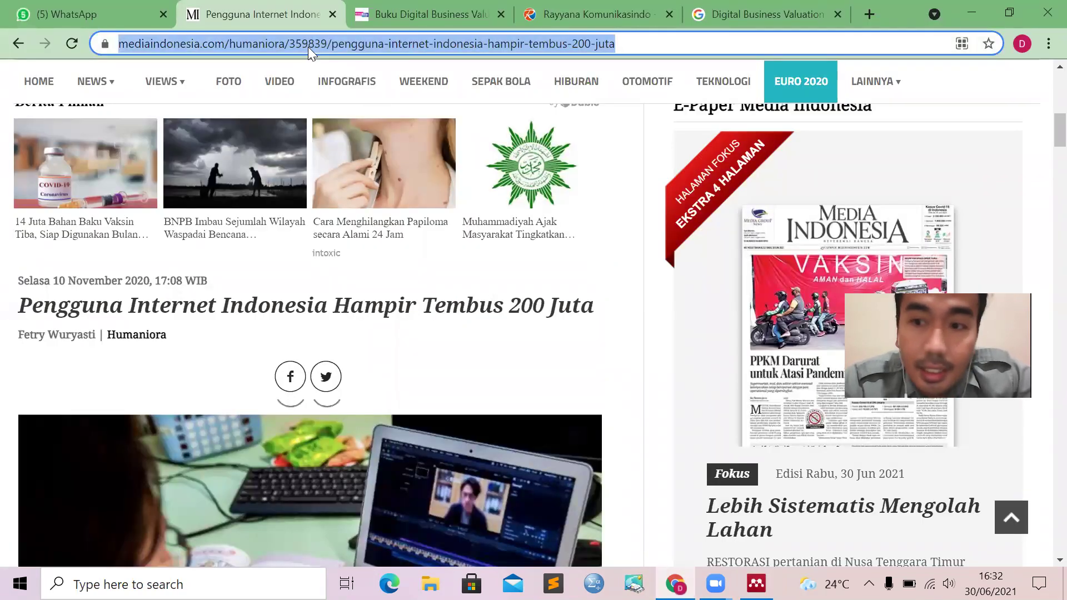
key("ctrl+c")
key("alt+Tab")
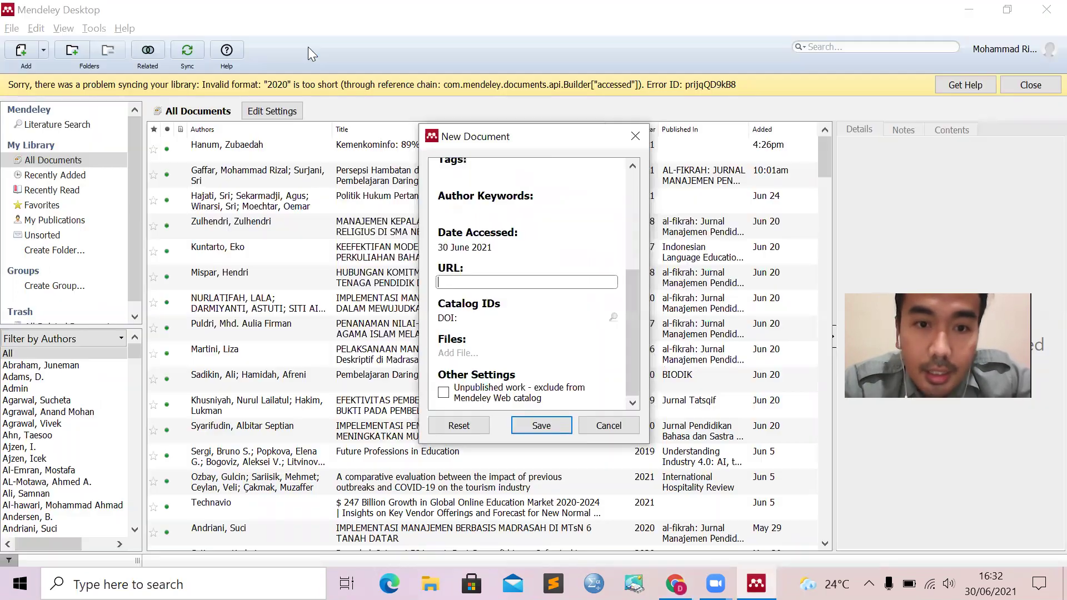
key("ctrl+v")
key("Return")
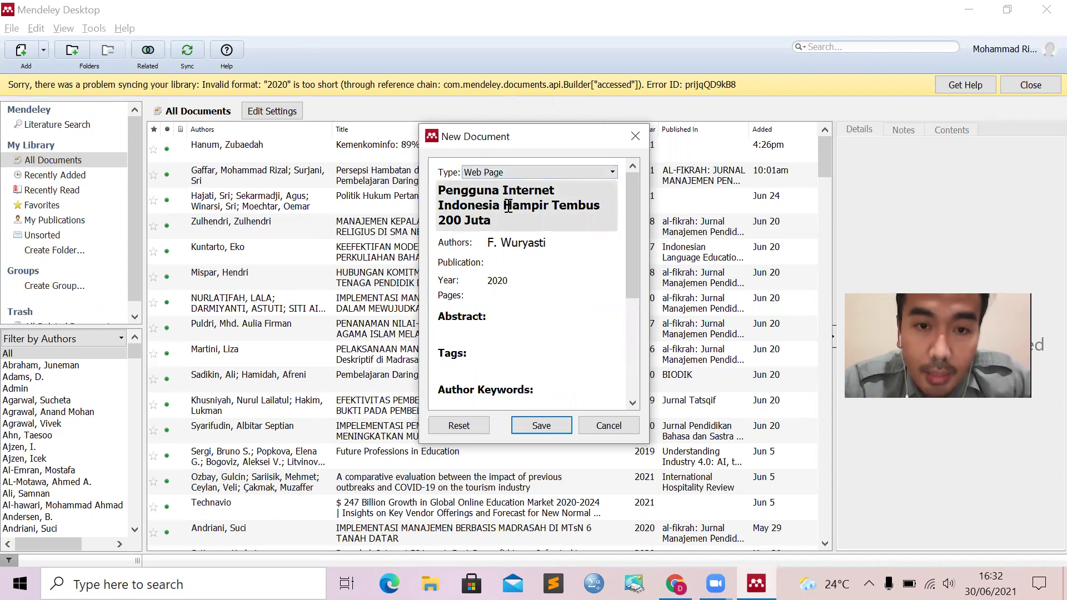
Review the completed fields of the web page entry and save it to the library
scroll(509, 207, "down", 1)
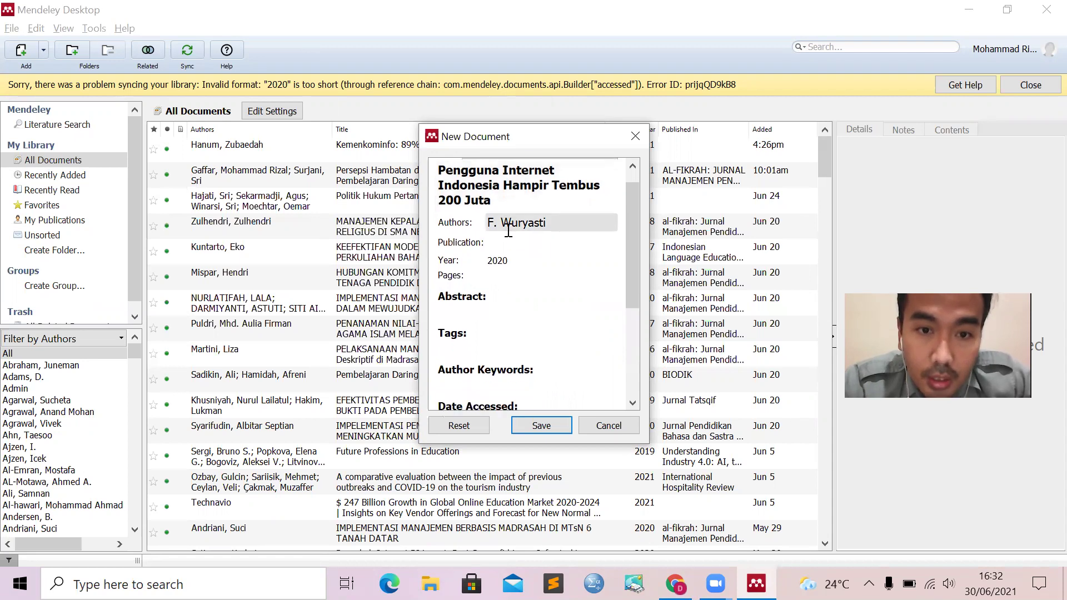
scroll(504, 253, "down", 3)
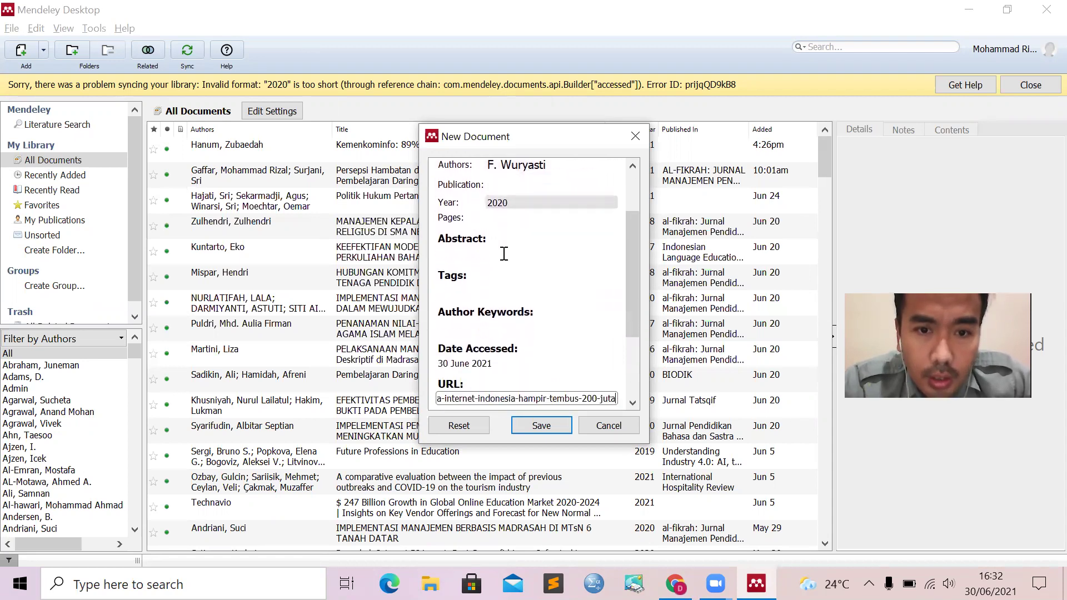
scroll(504, 254, "down", 4)
scroll(498, 287, "down", 2)
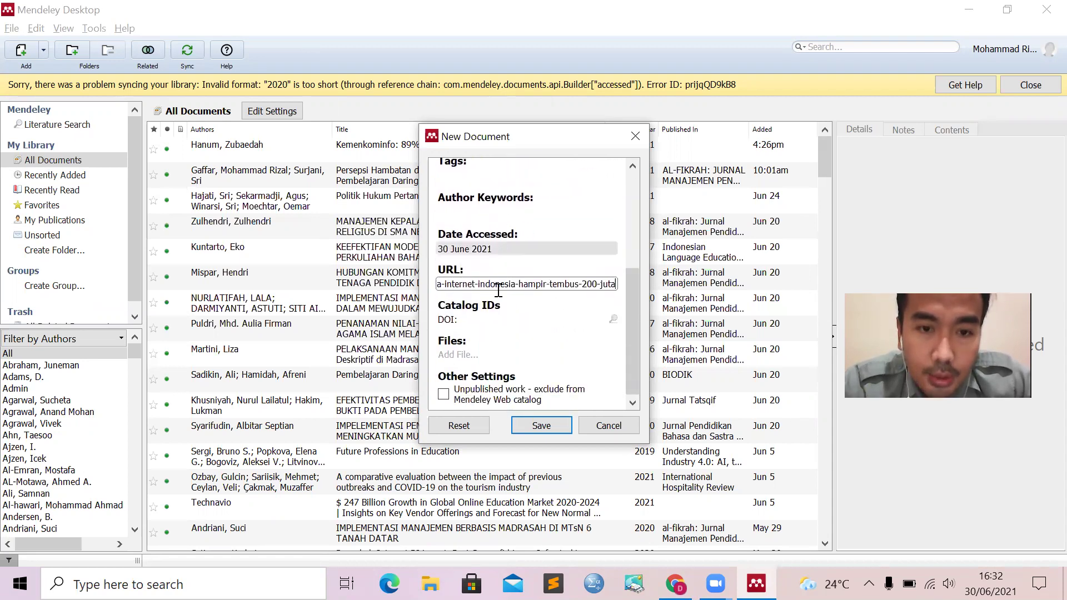
scroll(499, 289, "up", 10)
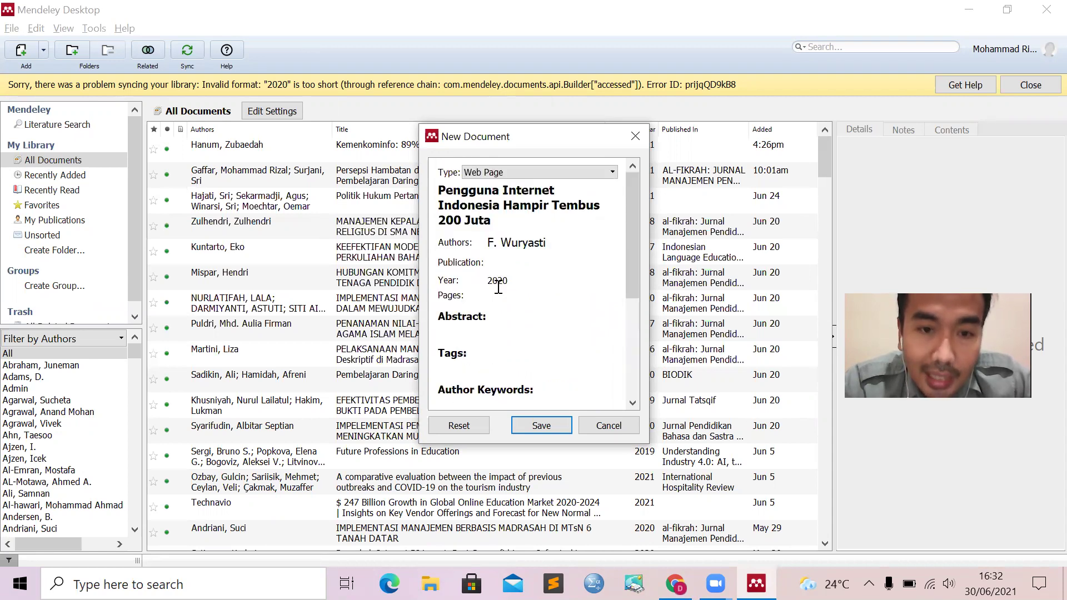
left_click(538, 428)
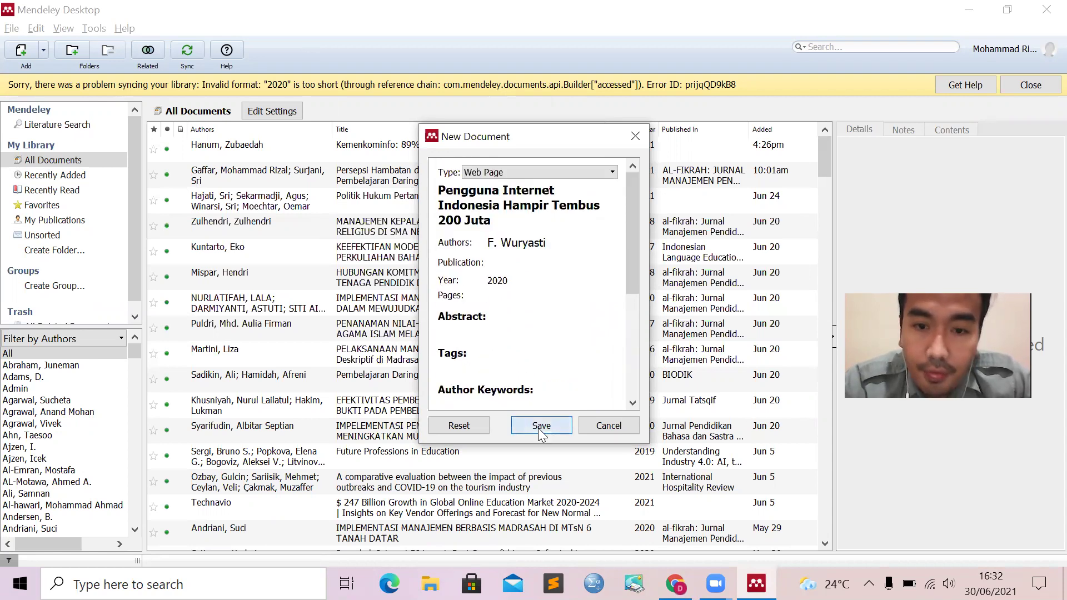
left_click(538, 434)
Select the newly saved "Pengguna Internet Indonesia Hampir Tembus 200 Juta" entry in the document list to view its details
scroll(539, 433, "down", 2)
scroll(542, 435, "down", 10)
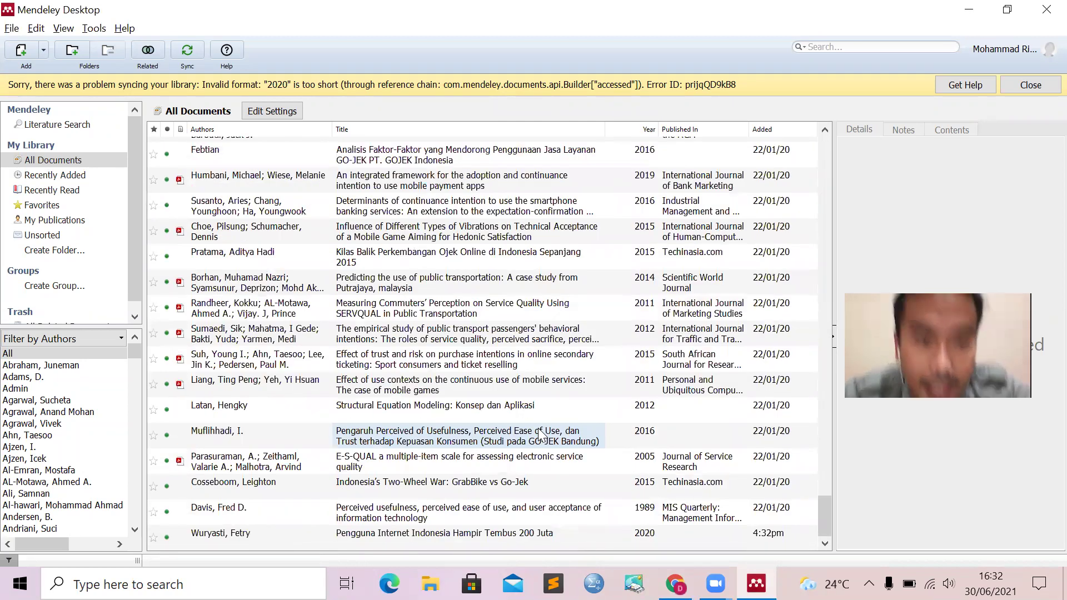
left_click(295, 531)
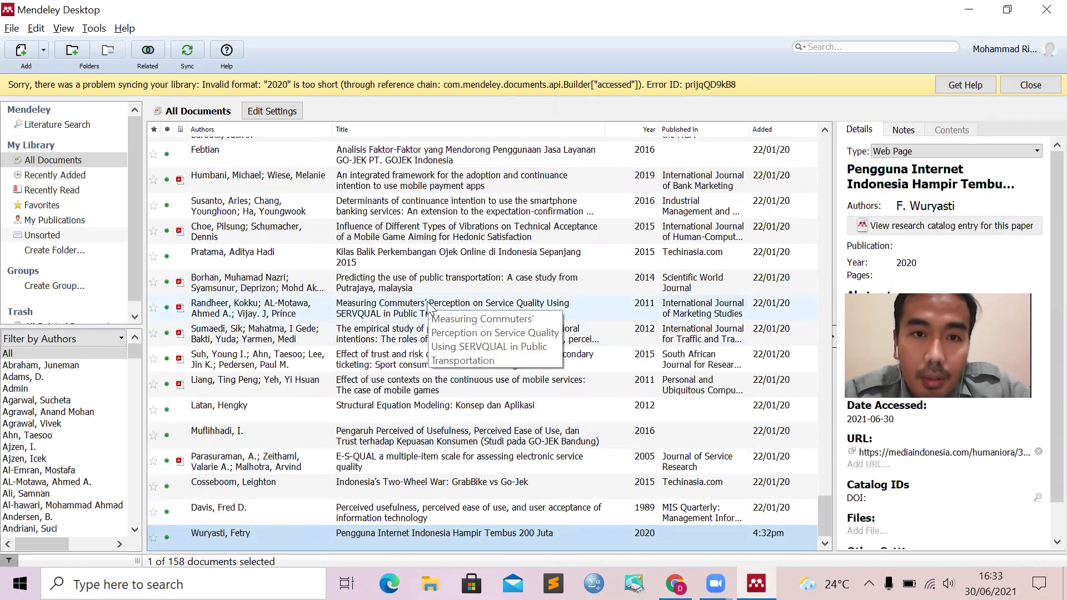
Switch to Chrome and examine the bibliographic details of the Digital Business Valuation book on the Bukukita page
key("alt+Tab")
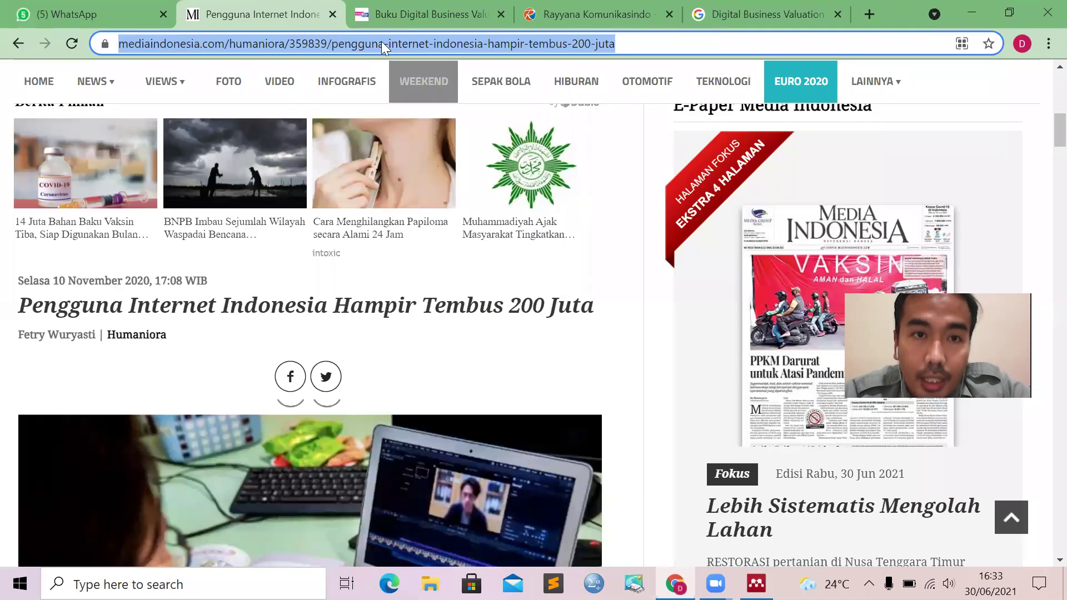
left_click(375, 29)
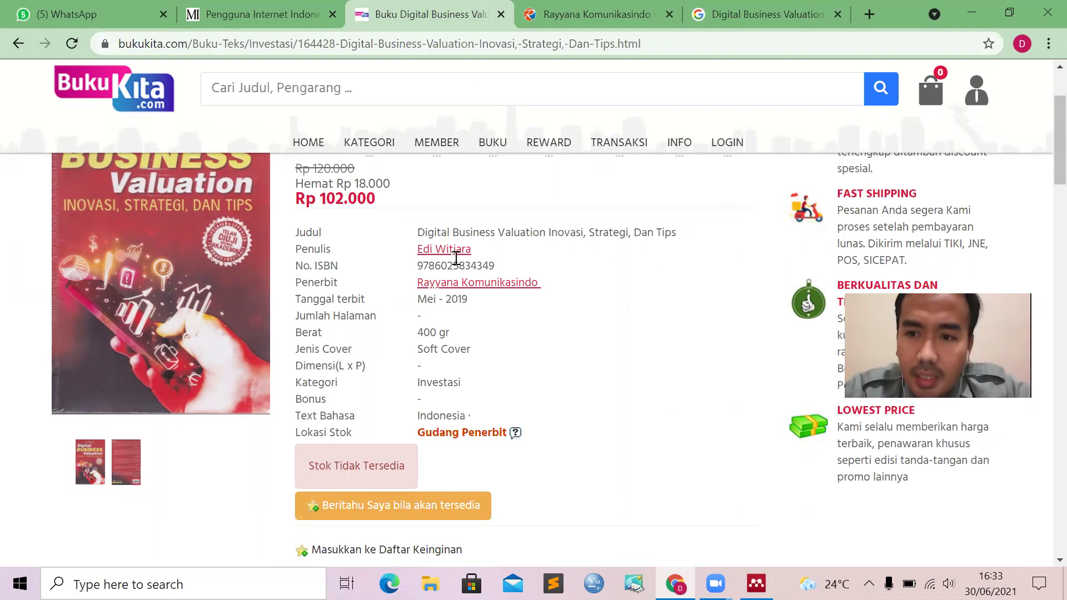
scroll(456, 259, "up", 1)
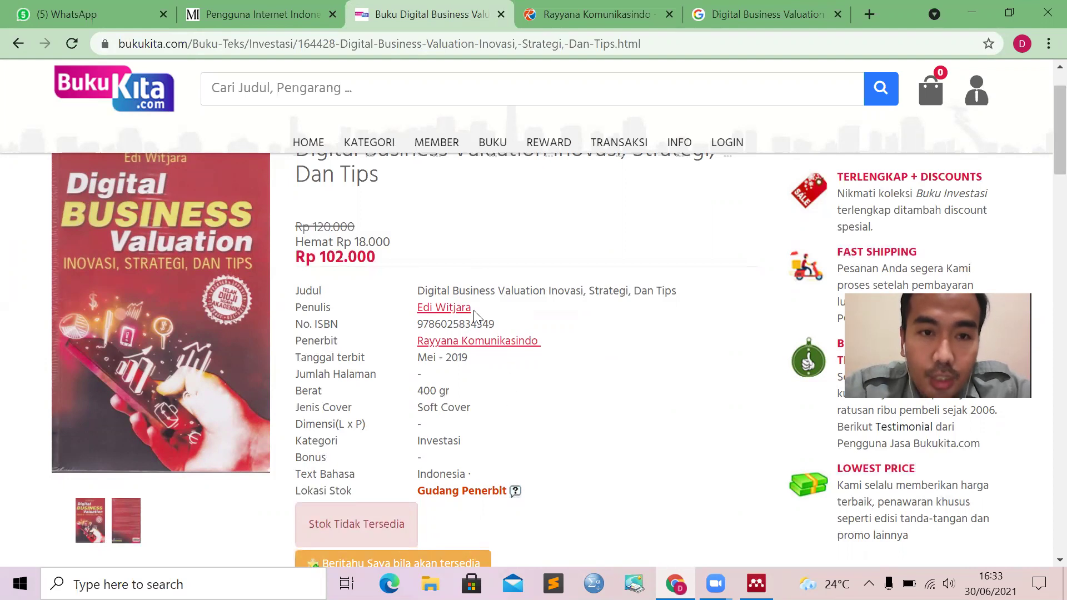
Switch to Mendeley Desktop and create another manual library entry with the document type Book
key("alt+Tab")
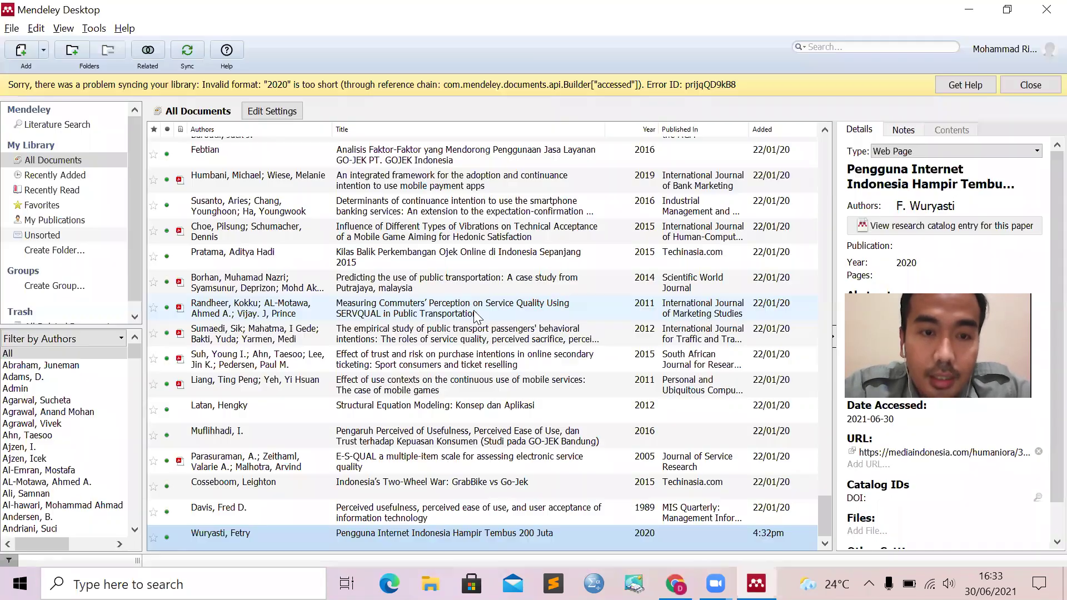
left_click(43, 48)
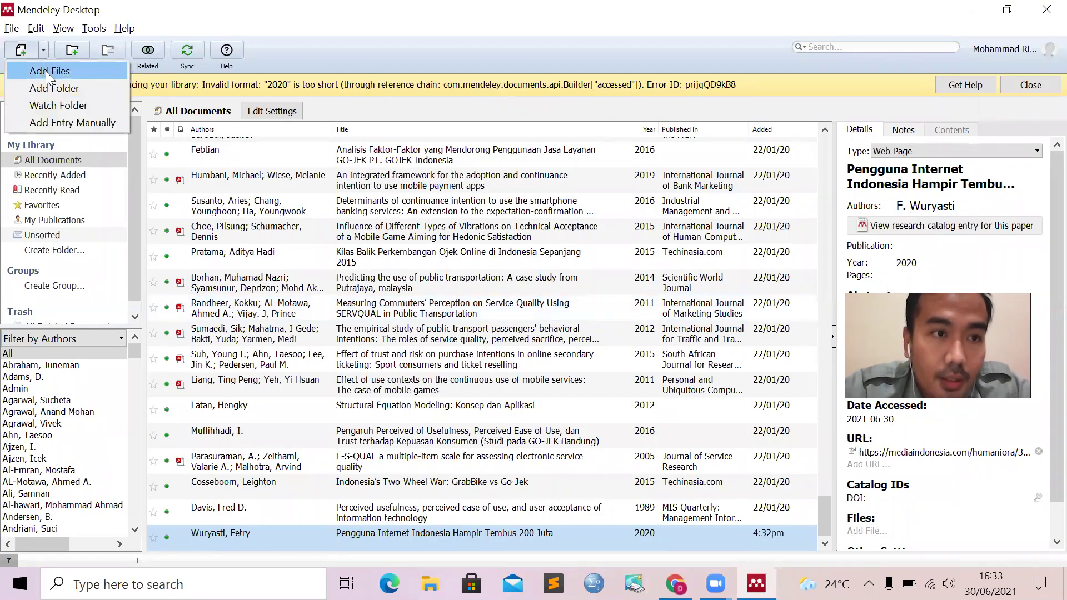
left_click(60, 123)
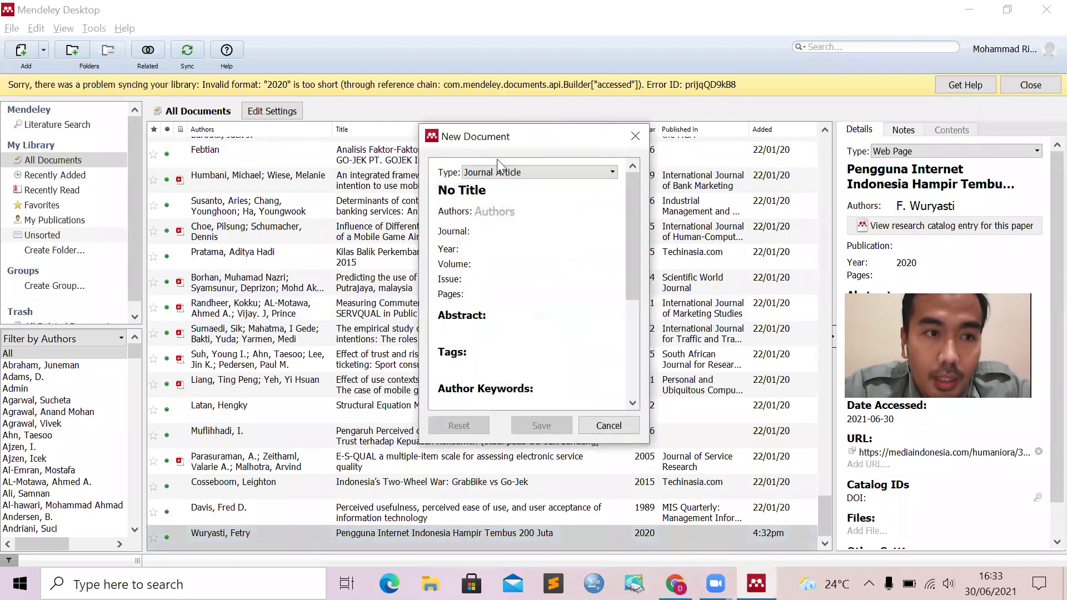
left_click(503, 172)
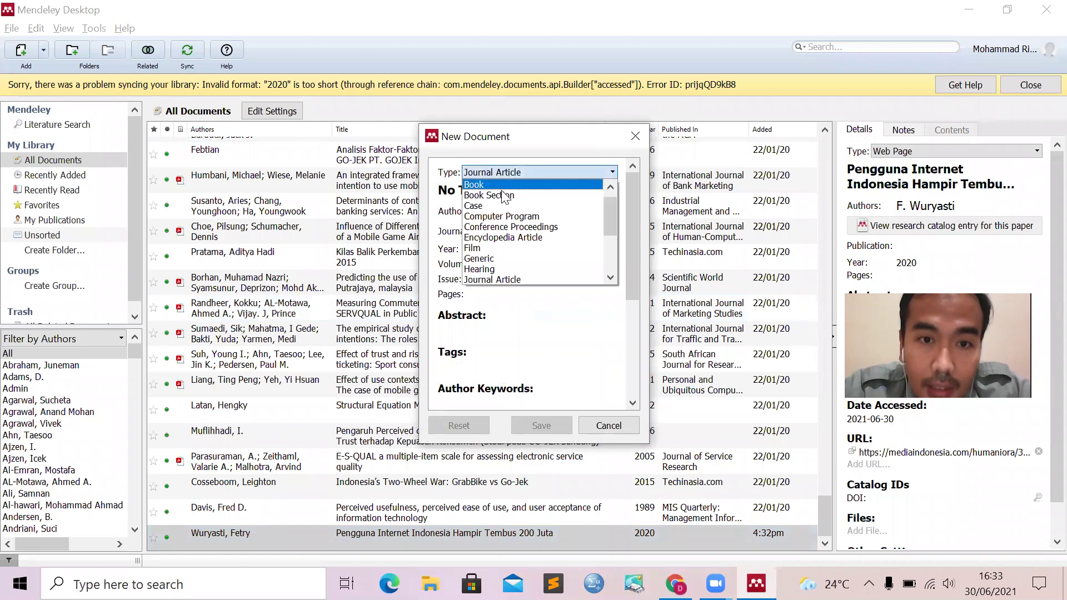
left_click(502, 185)
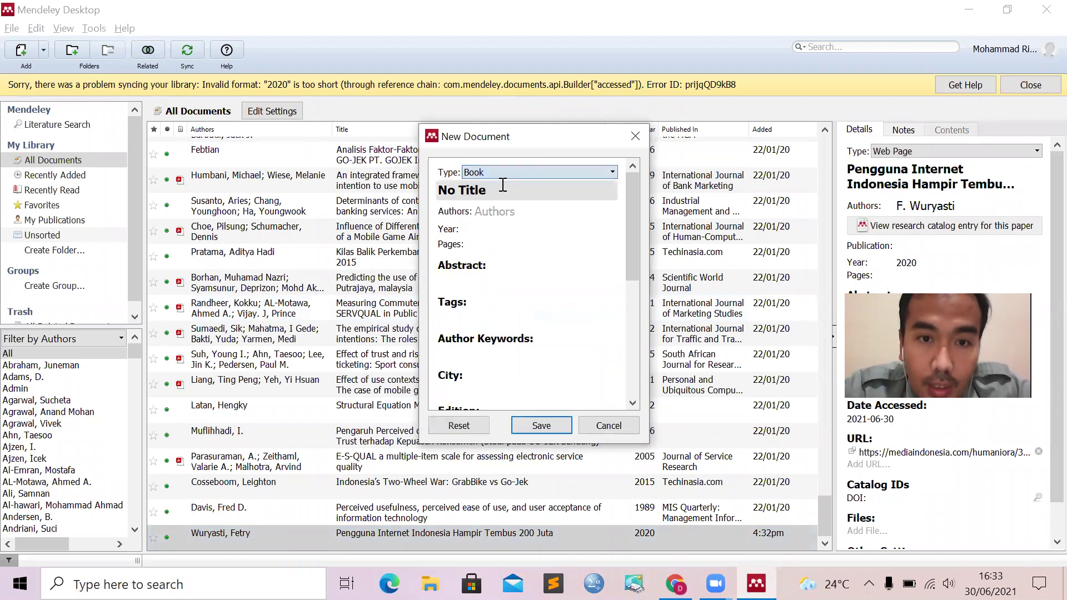
Set the book entry's title to the one copied from the Bukukita page in Chrome, "Digital Business Valuation Inovasi, Strategi, Dan Tips"
key("alt+Tab")
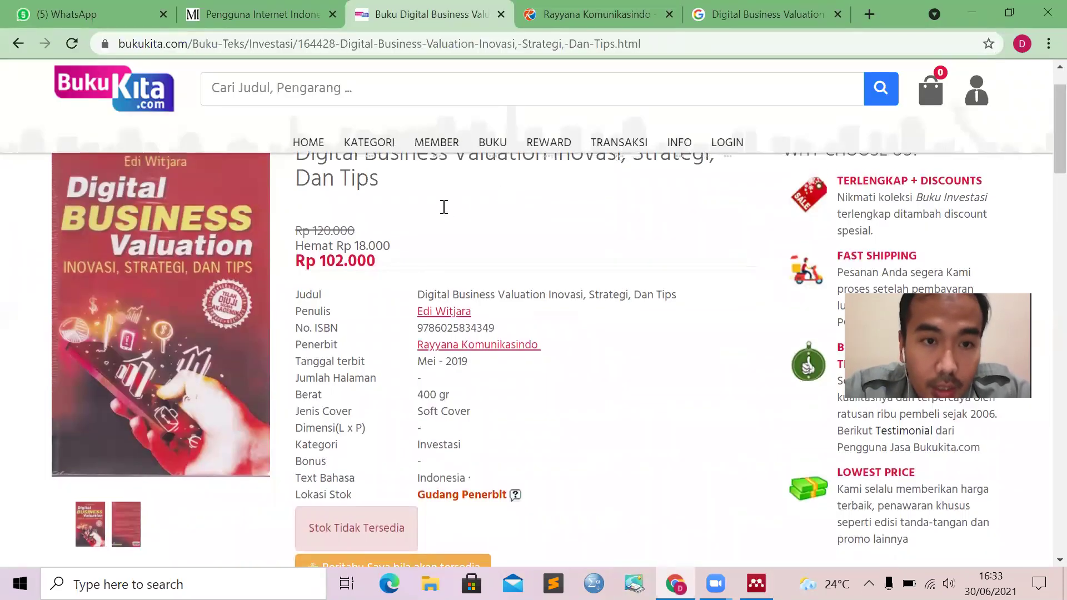
scroll(443, 207, "up", 1)
left_click_drag(300, 218, 392, 250)
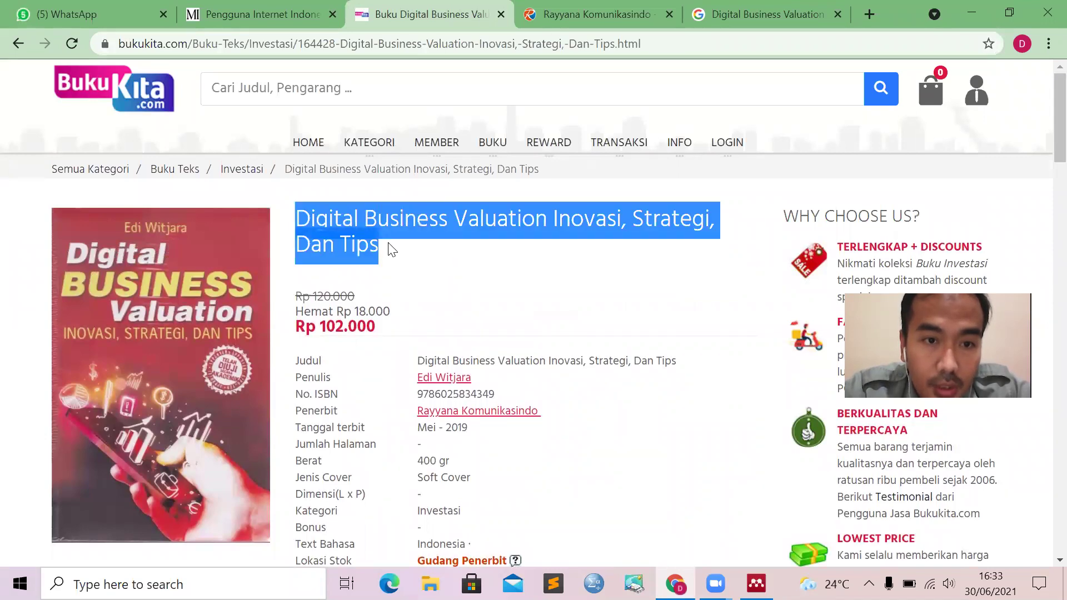
key("ctrl+c")
key("alt+Tab")
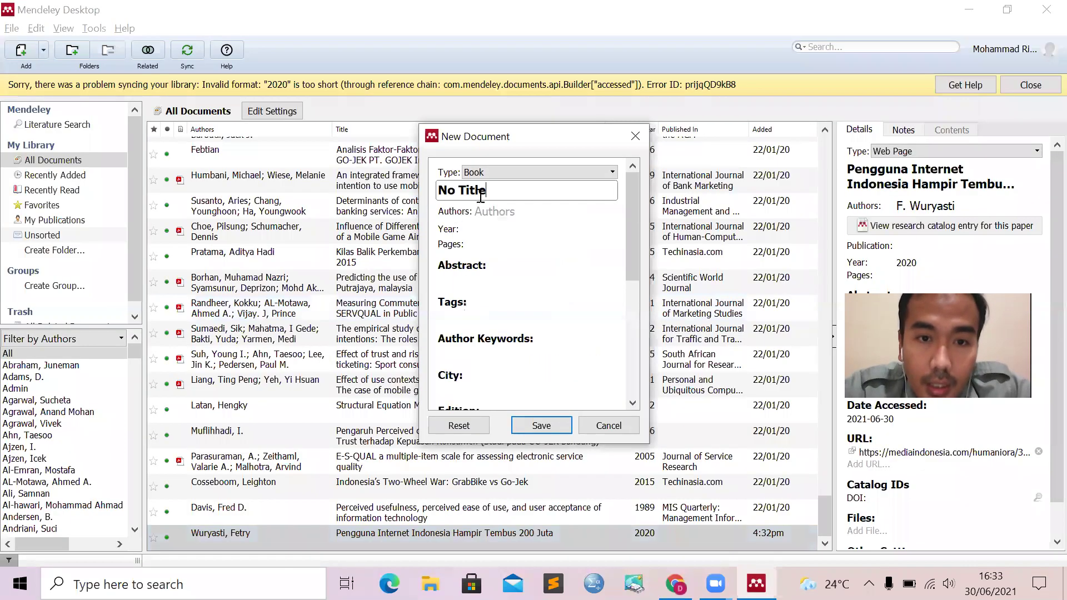
left_click(506, 183)
key("ctrl+v")
Enter the book author's name from the Bukukita page in the entry's authors field, last name first
left_click(482, 227)
key("alt+Tab")
scroll(425, 345, "down", 2)
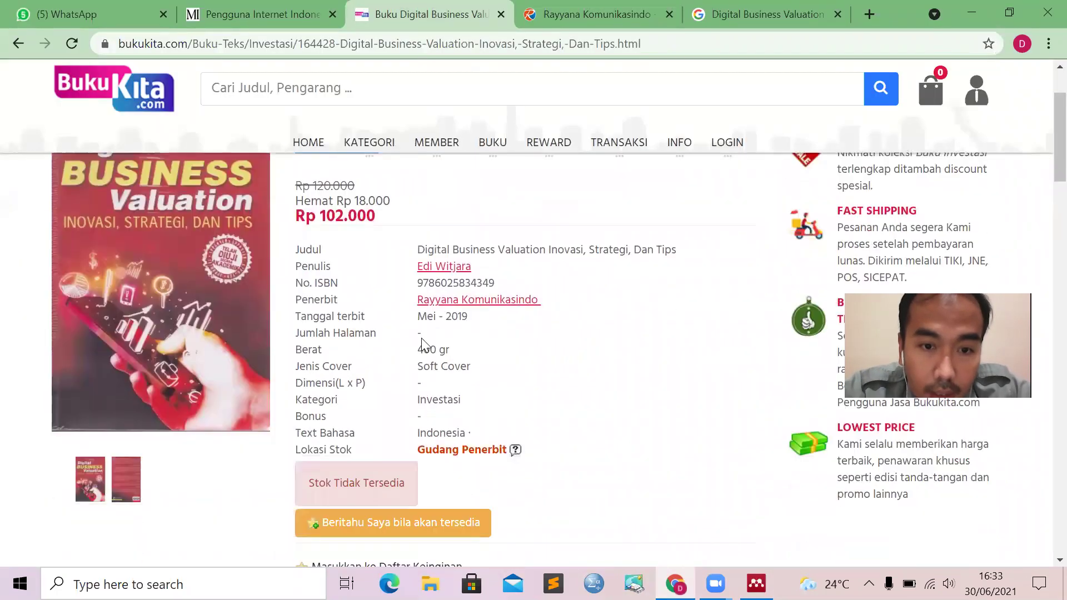
key("alt+Tab")
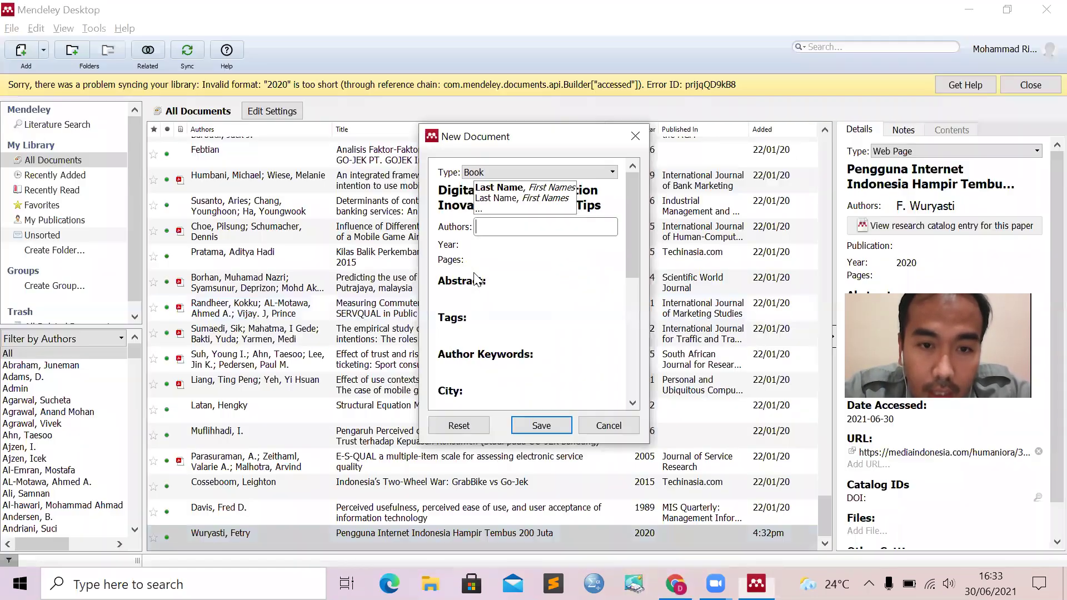
type("Witjar")
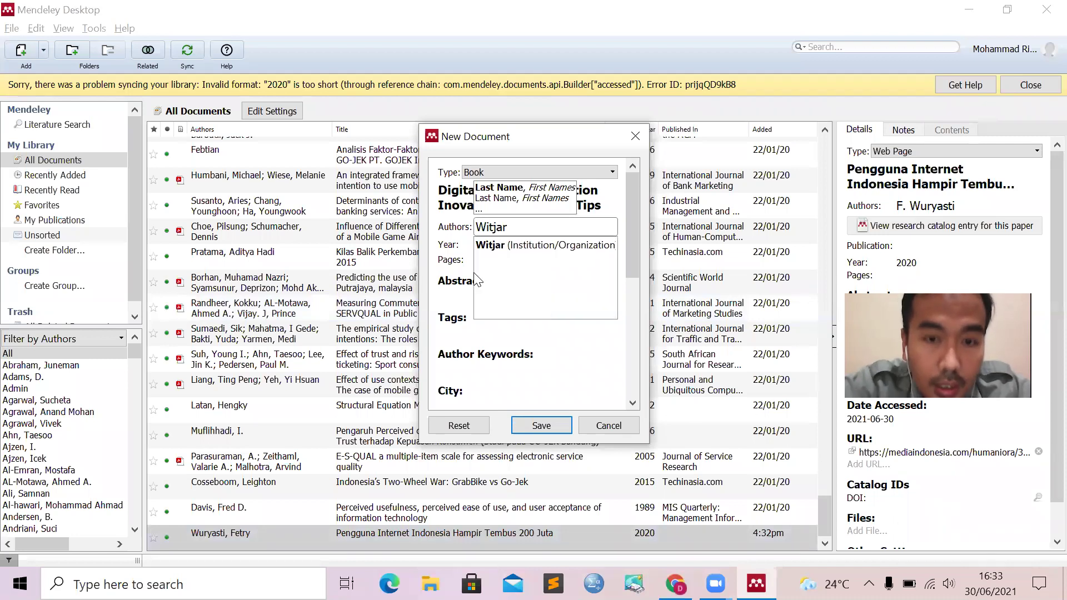
type("a, Edi")
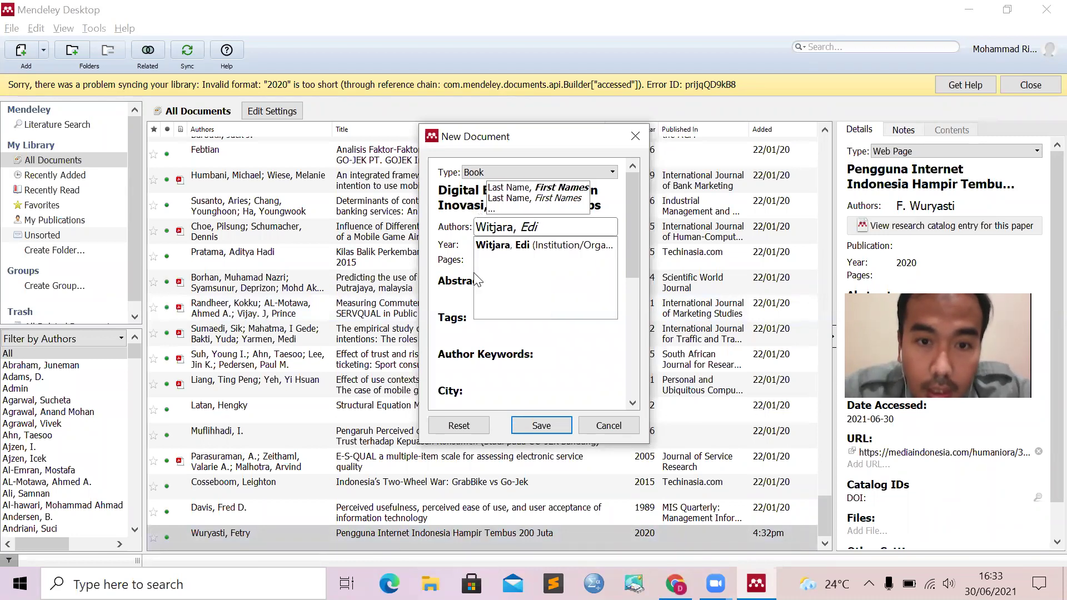
Set the book entry's year to 2019, taken from the publication date on the Bukukita page in Chrome
left_click(440, 245)
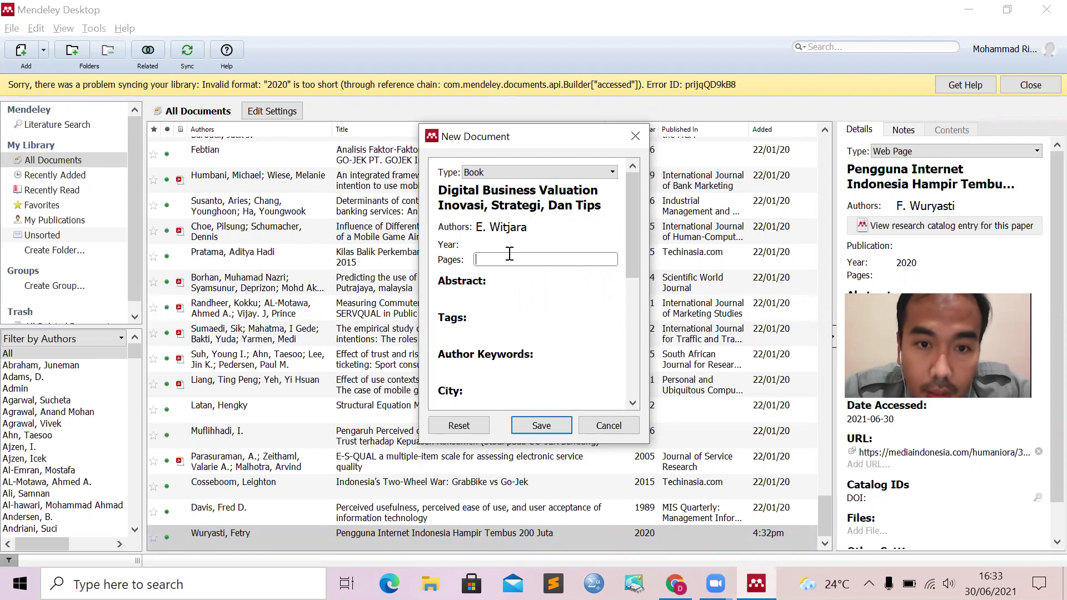
left_click(500, 245)
key("alt+Tab")
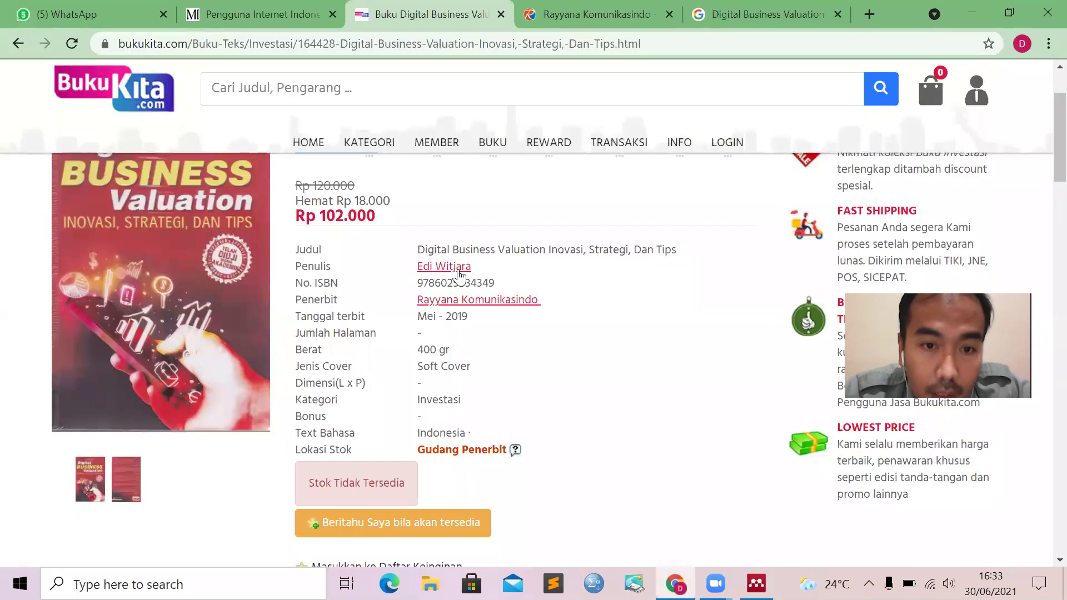
key("alt+Tab")
type("2019")
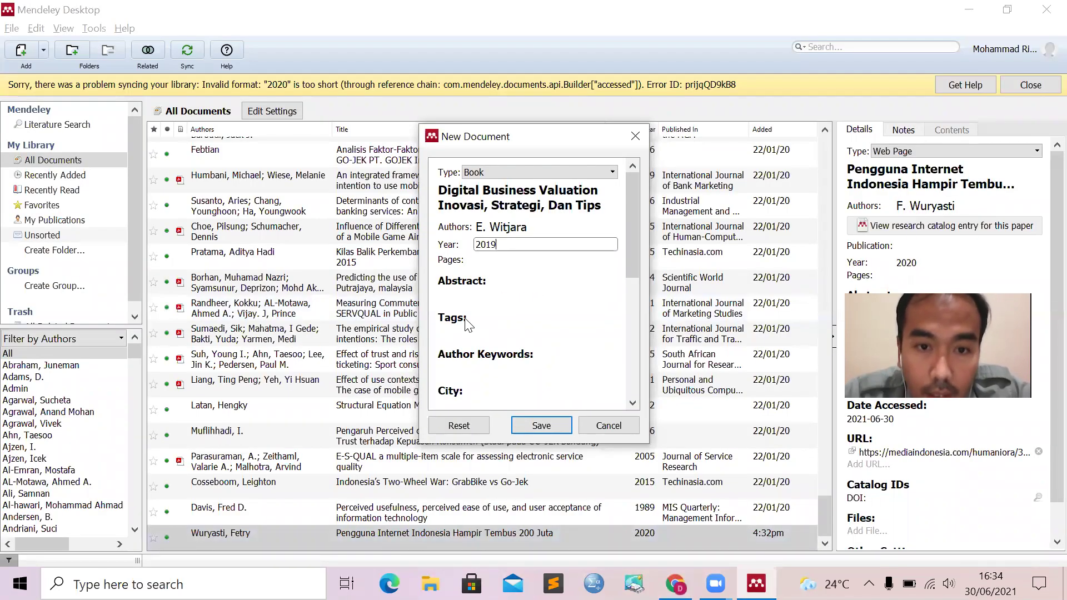
Look up the publisher's location on the rayyana.id page in Chrome and set the book entry's city to Jakarta in Mendeley
scroll(467, 326, "down", 3)
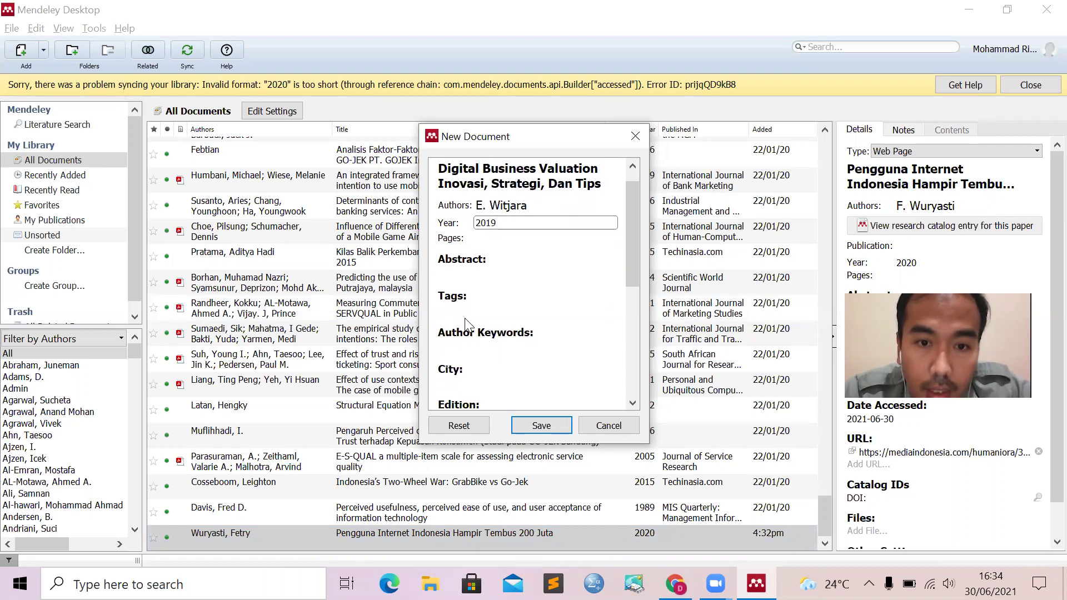
scroll(467, 325, "down", 3)
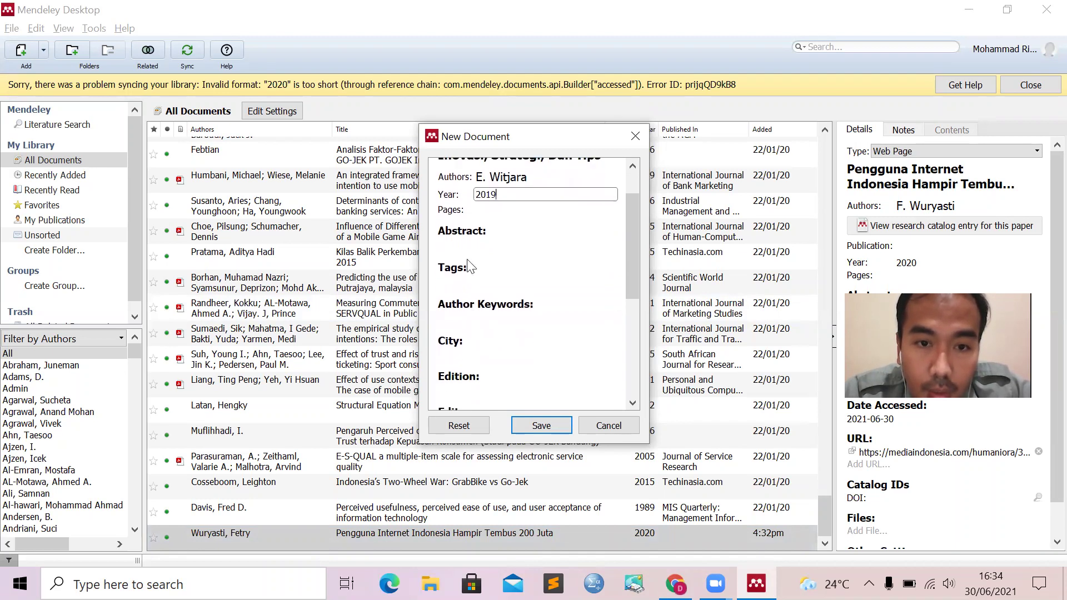
left_click(470, 353)
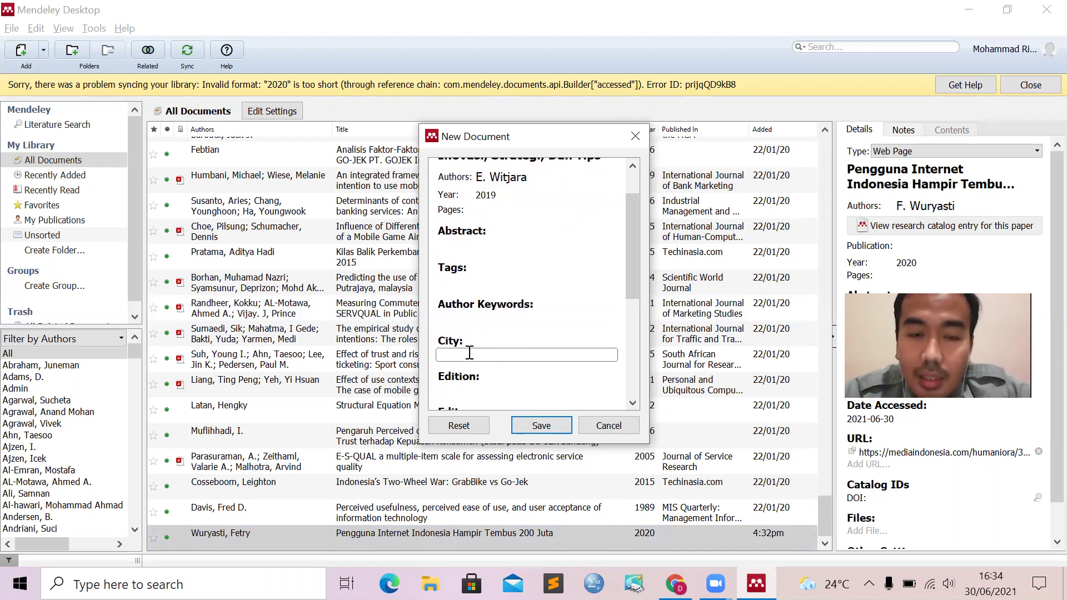
key("alt+Tab")
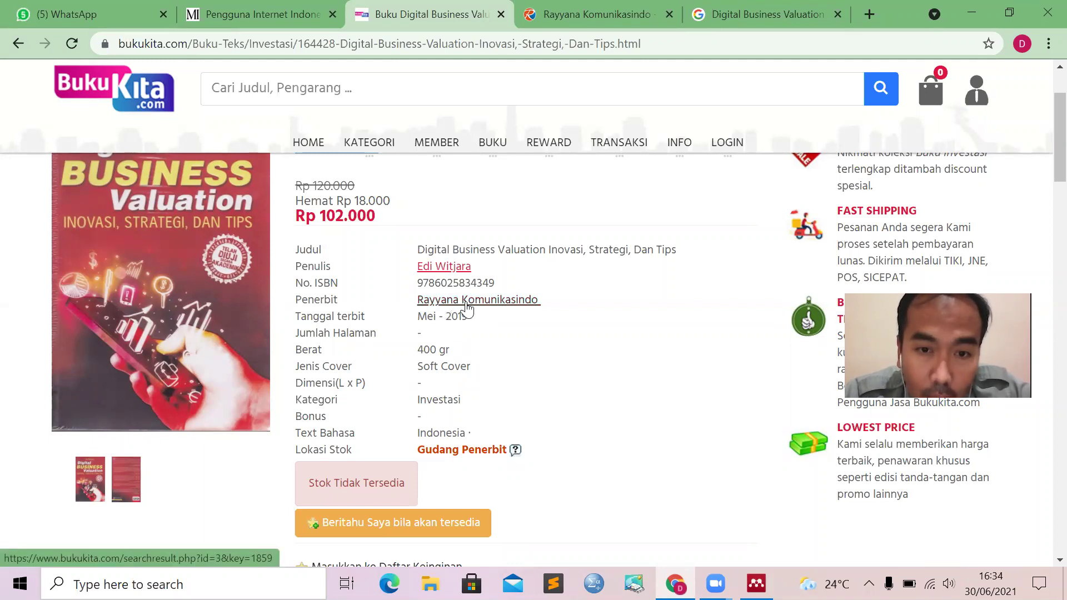
left_click(544, 29)
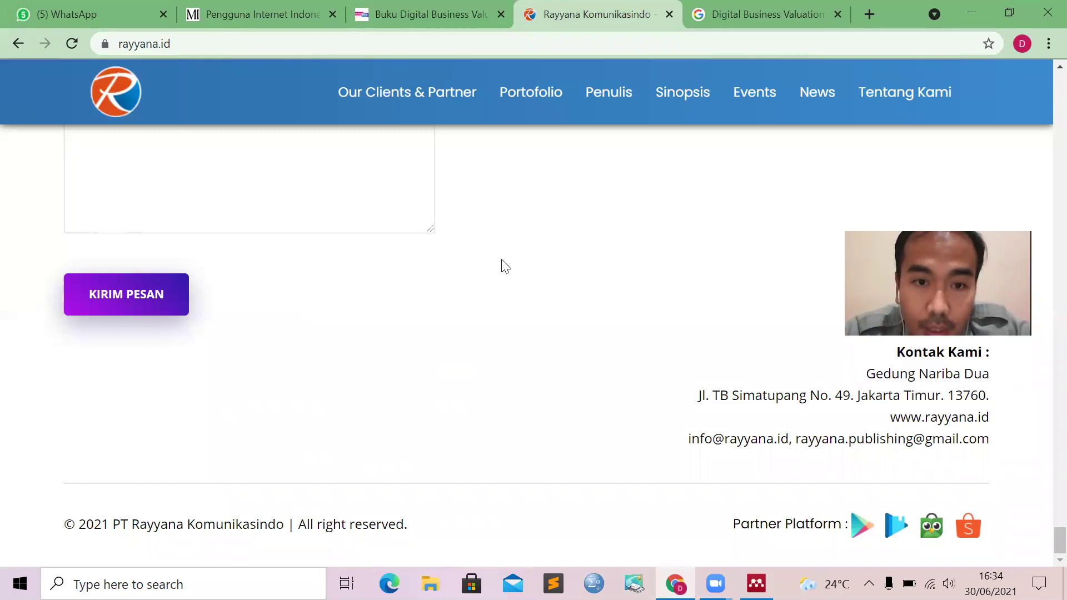
key("alt+Tab")
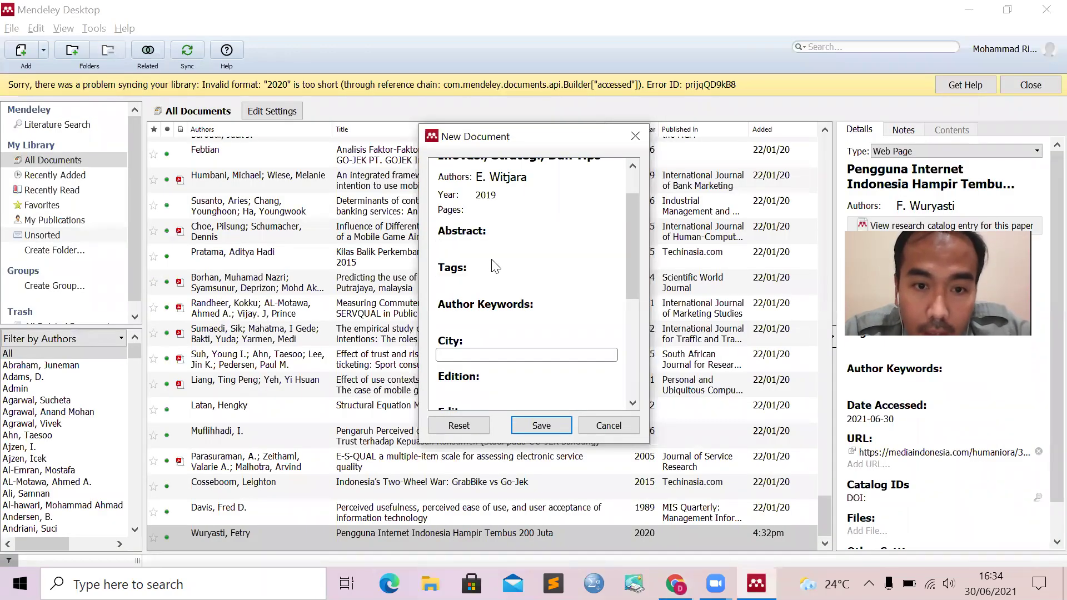
type("Jakarta")
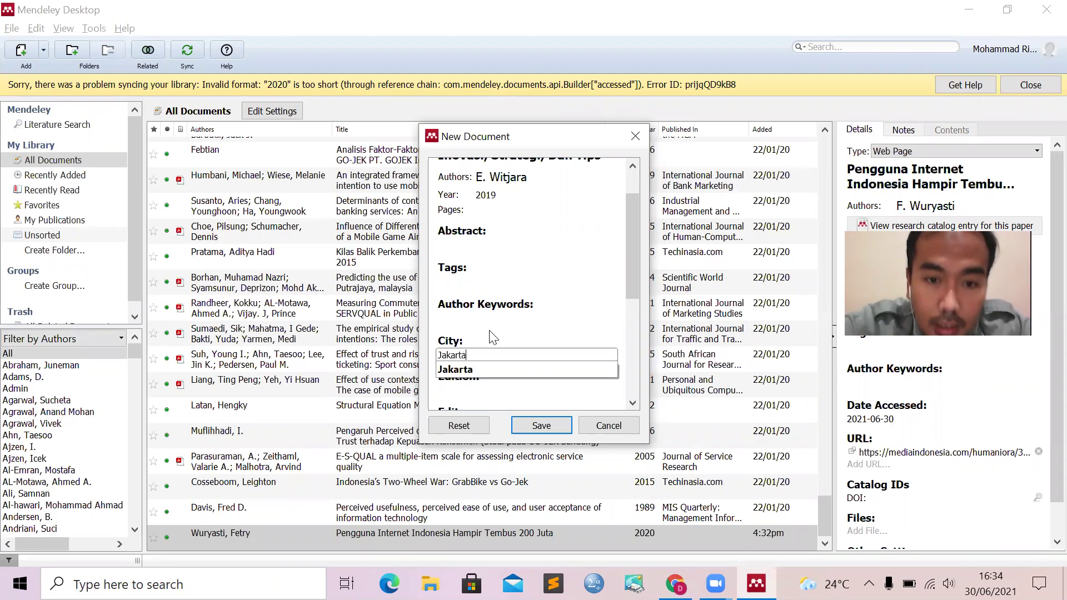
left_click(486, 369)
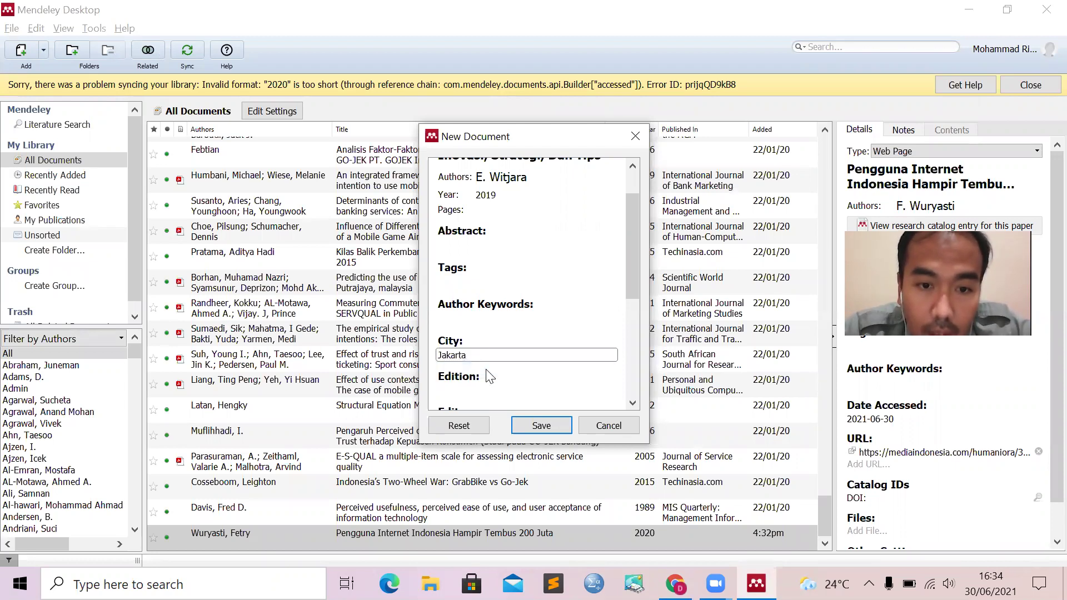
Set the book entry's publisher to Rayyana Komunikasindo, as given on the Bukukita page in Chrome
left_click_drag(629, 245, 628, 295)
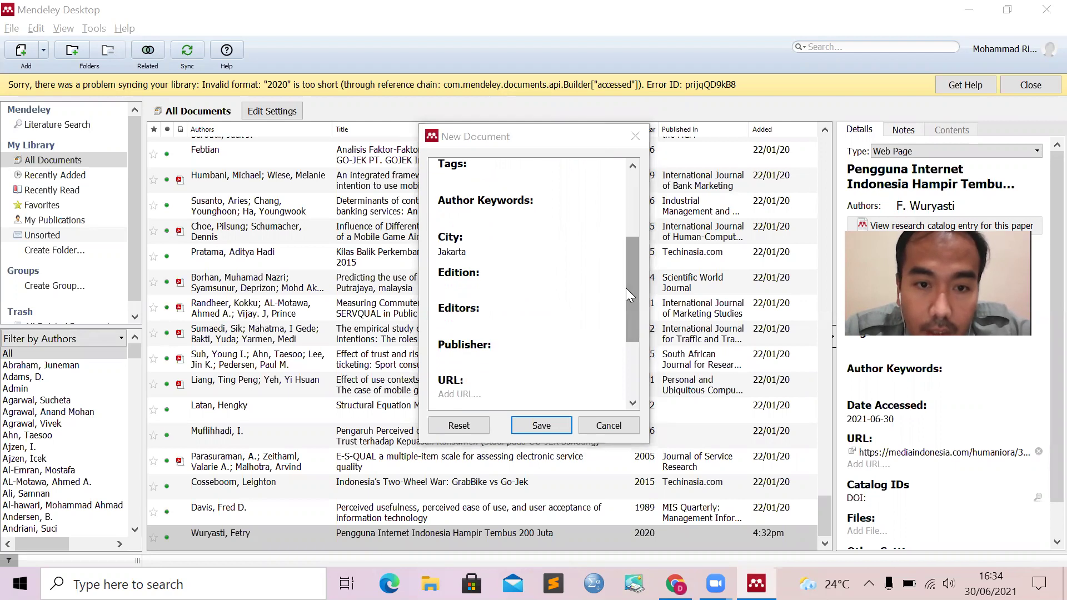
key("alt+Tab")
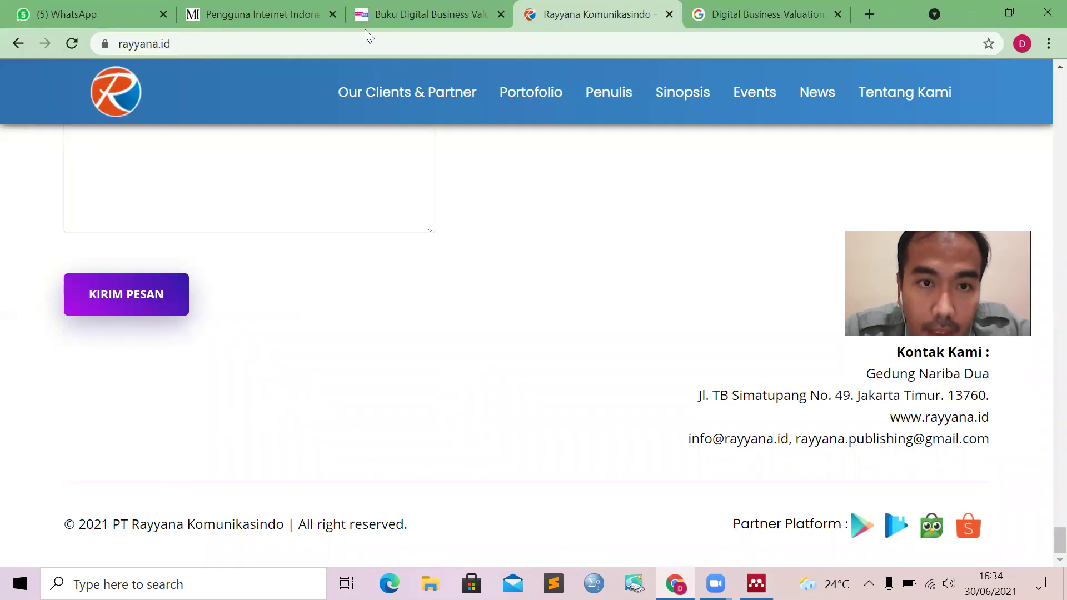
key("ctrl+Page_Up")
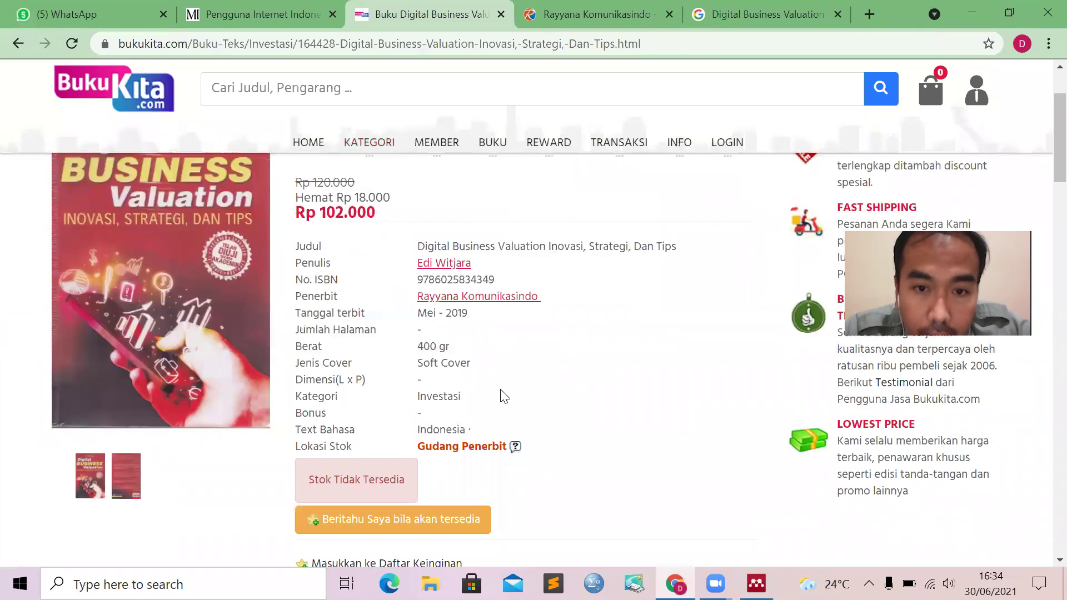
key("alt+Tab")
scroll(496, 353, "down", 1)
scroll(499, 356, "down", 2)
left_click(480, 310)
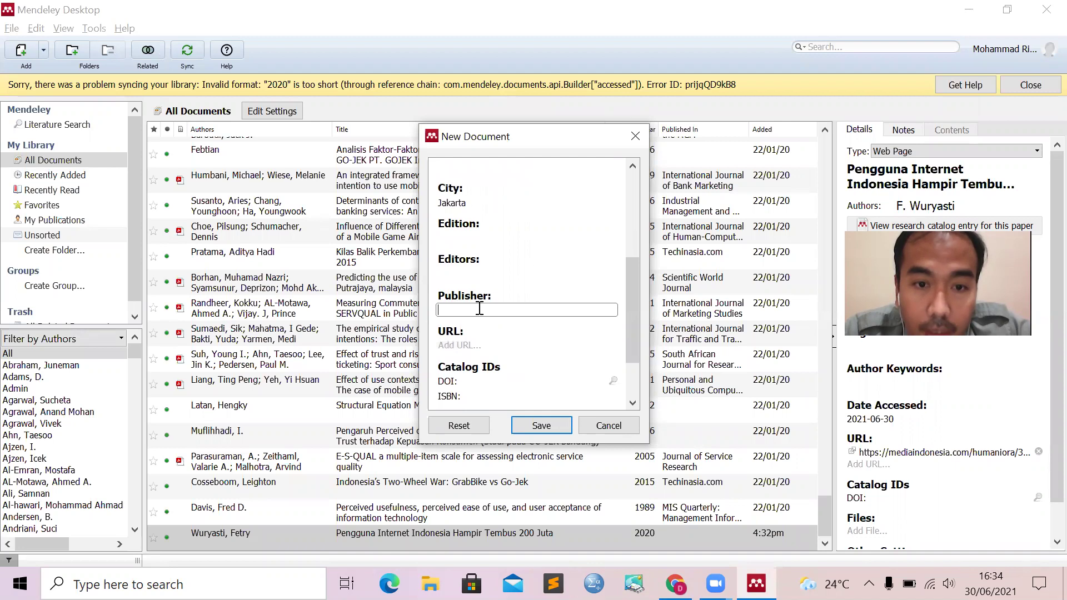
key("alt+Tab")
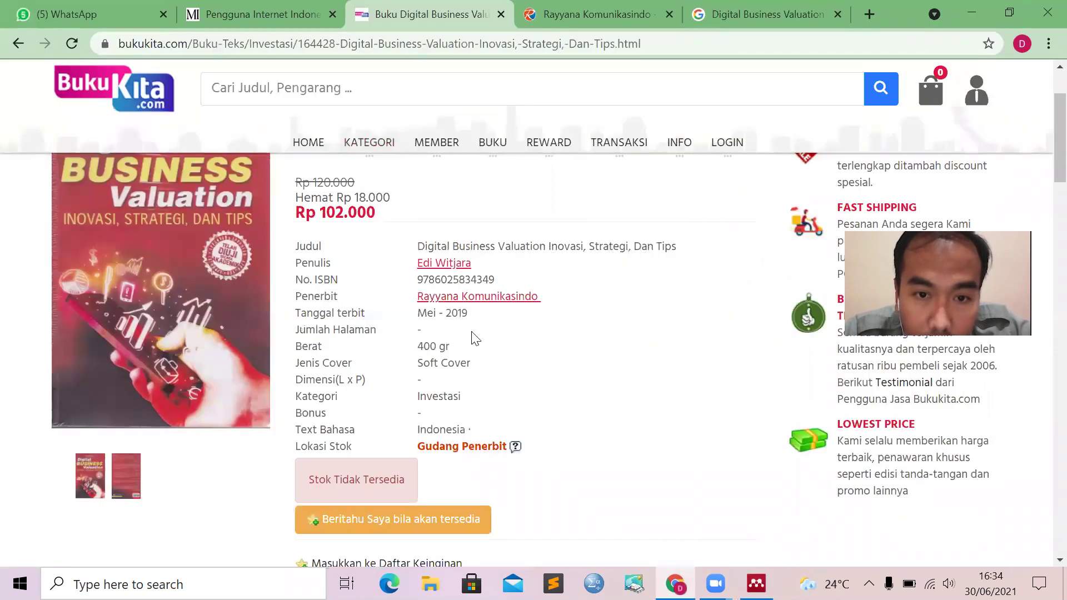
key("alt+Tab")
type("Ra")
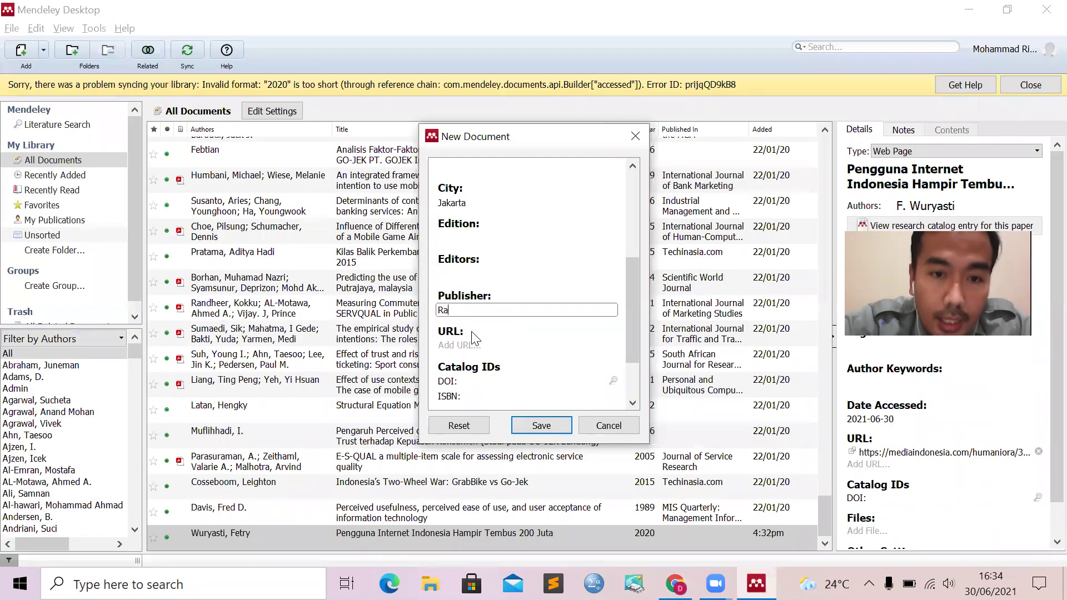
type("yyana Kom")
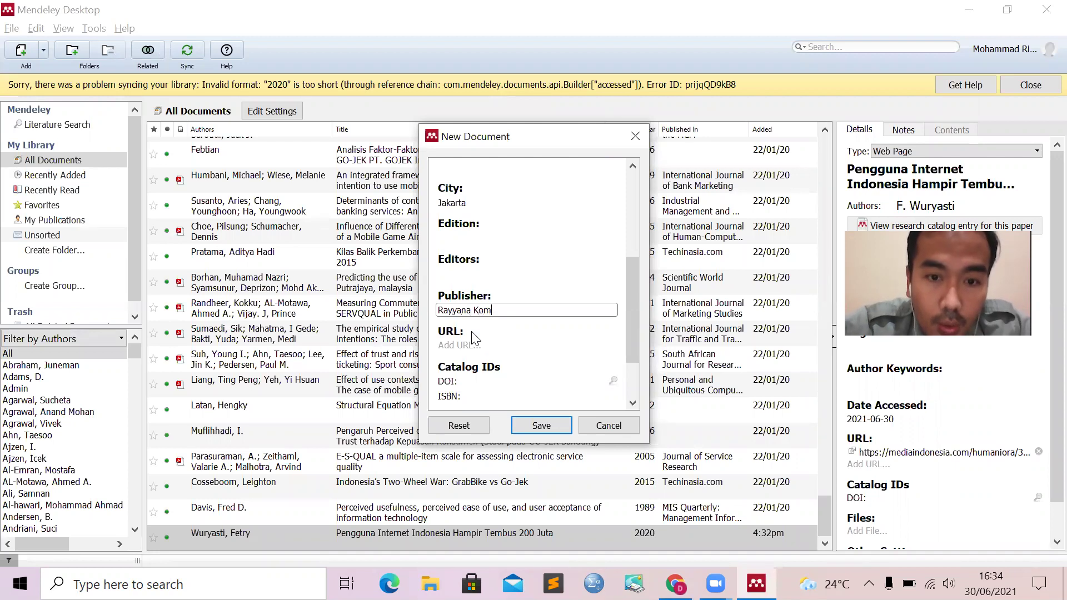
type("unikasindo")
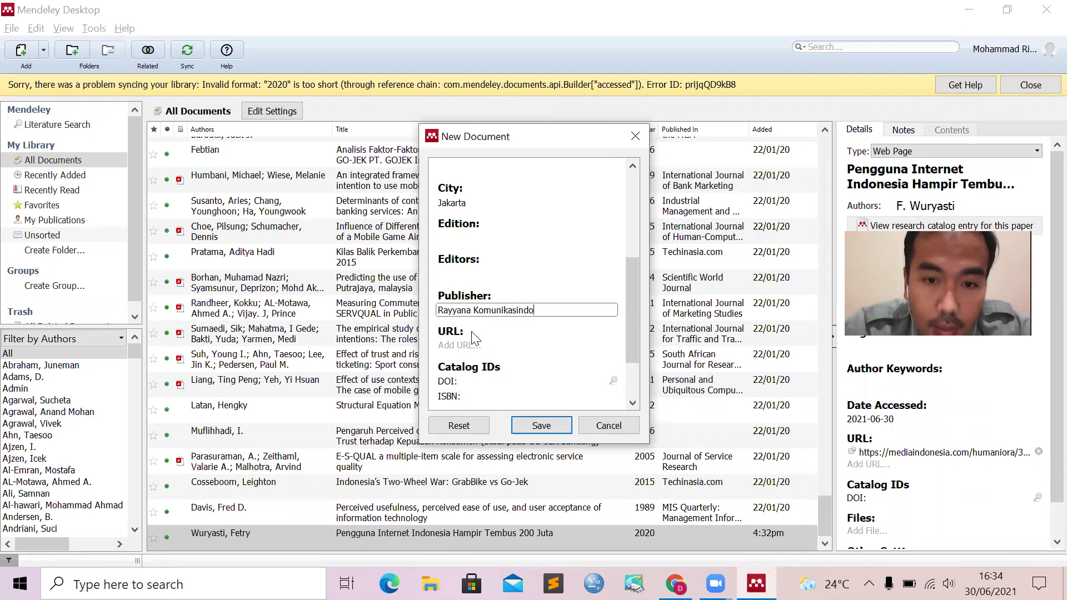
scroll(473, 339, "down", 2)
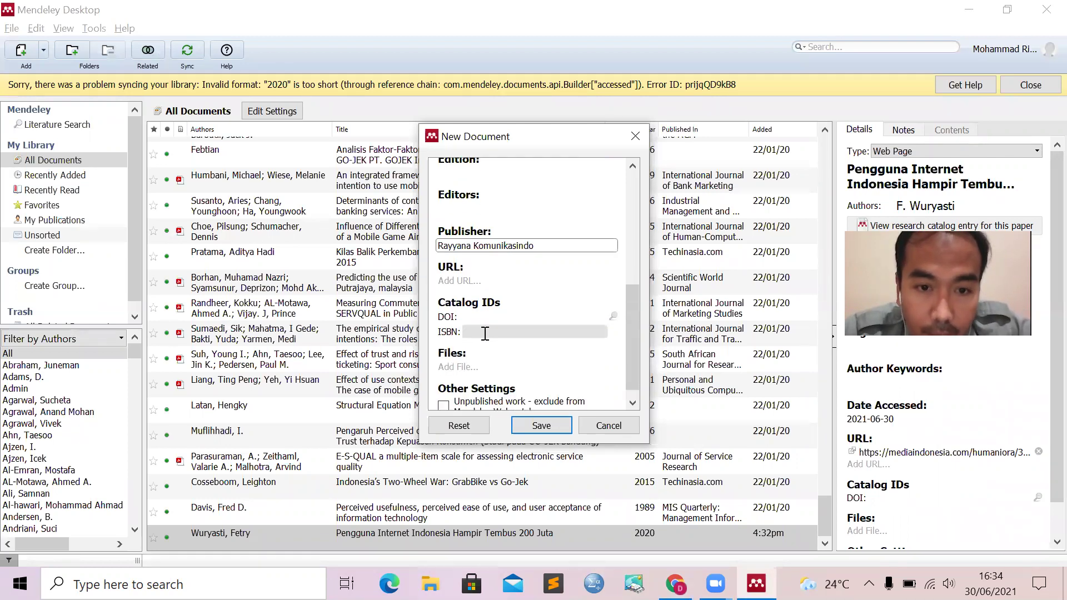
key("alt+Tab")
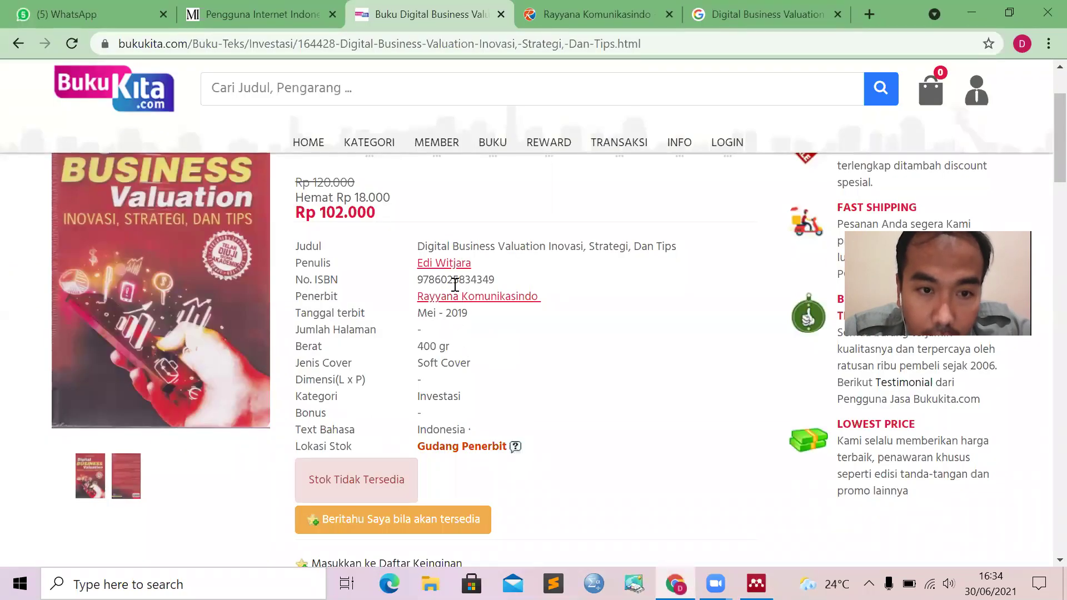
double_click(455, 285)
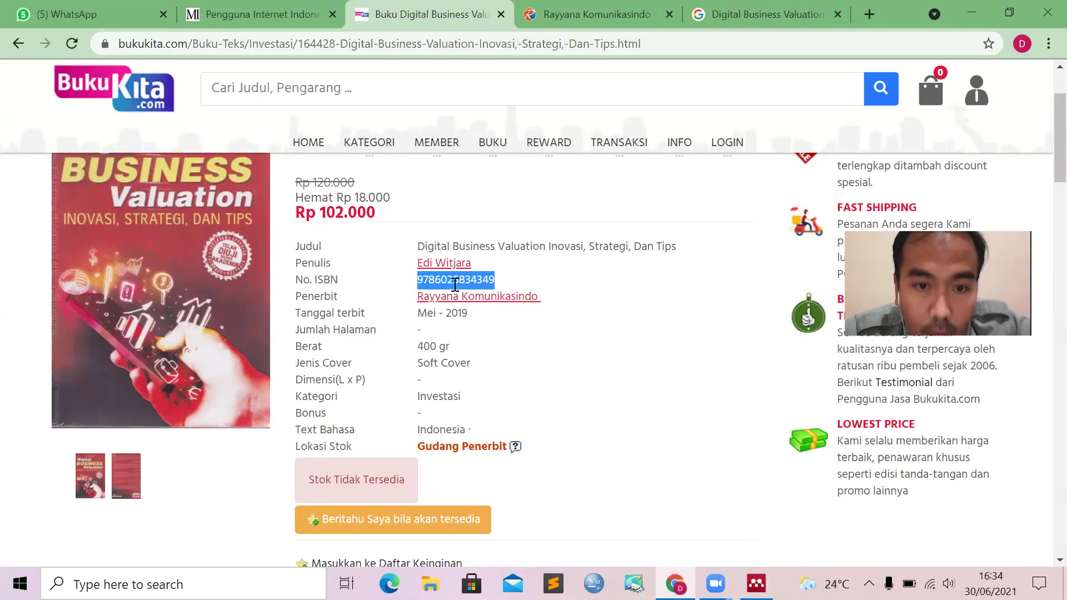
key("ctrl+c")
key("alt+Tab")
left_click(475, 328)
key("ctrl+v")
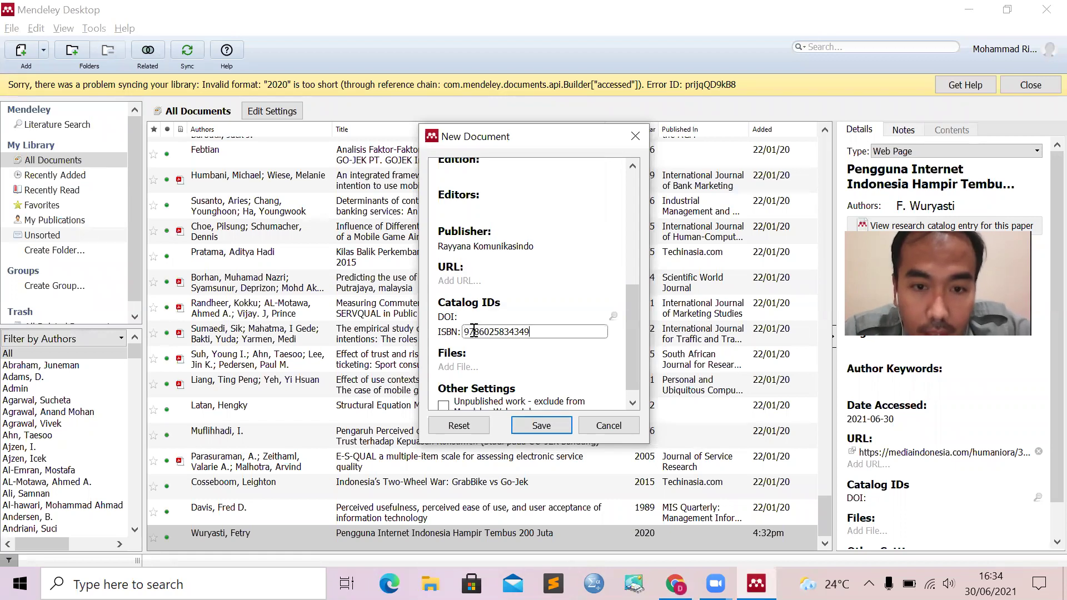
Examine the completed book entry from its type and title through year, city, publisher and ISBN
scroll(474, 330, "up", 5)
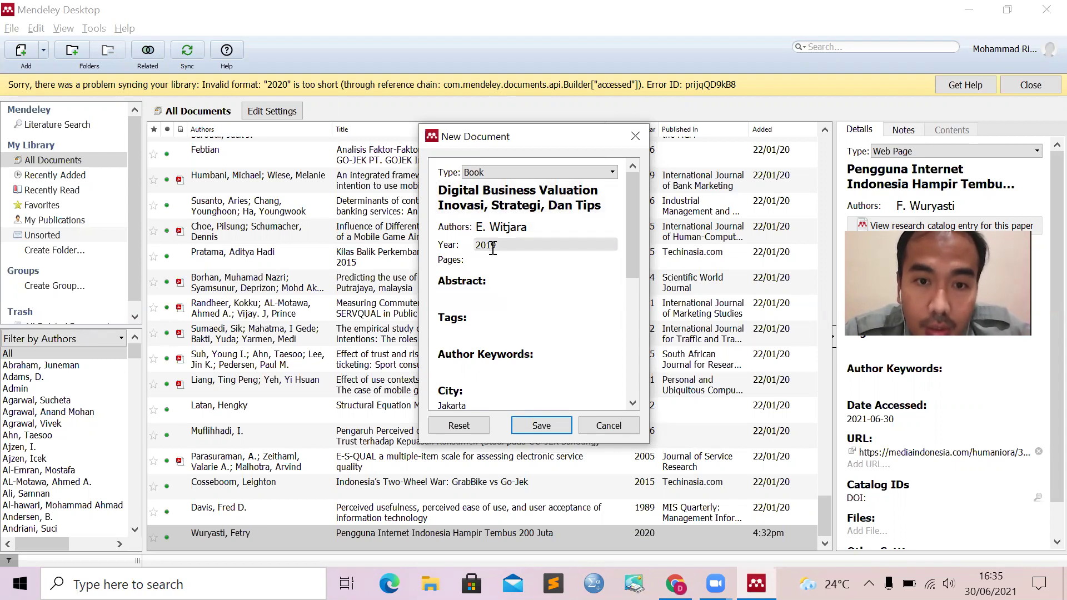
scroll(505, 262, "down", 3)
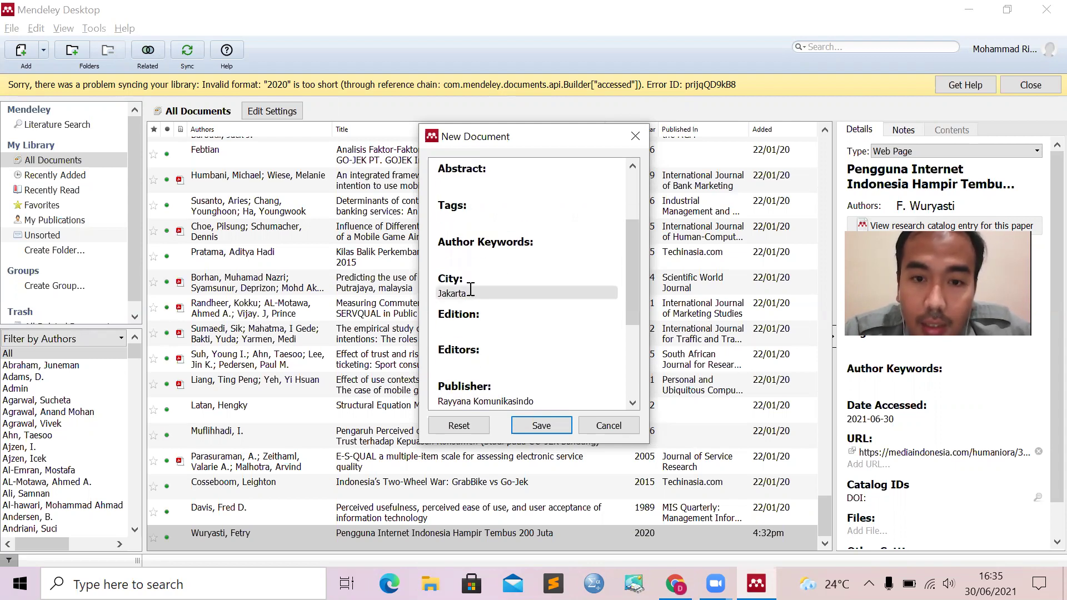
scroll(471, 289, "down", 2)
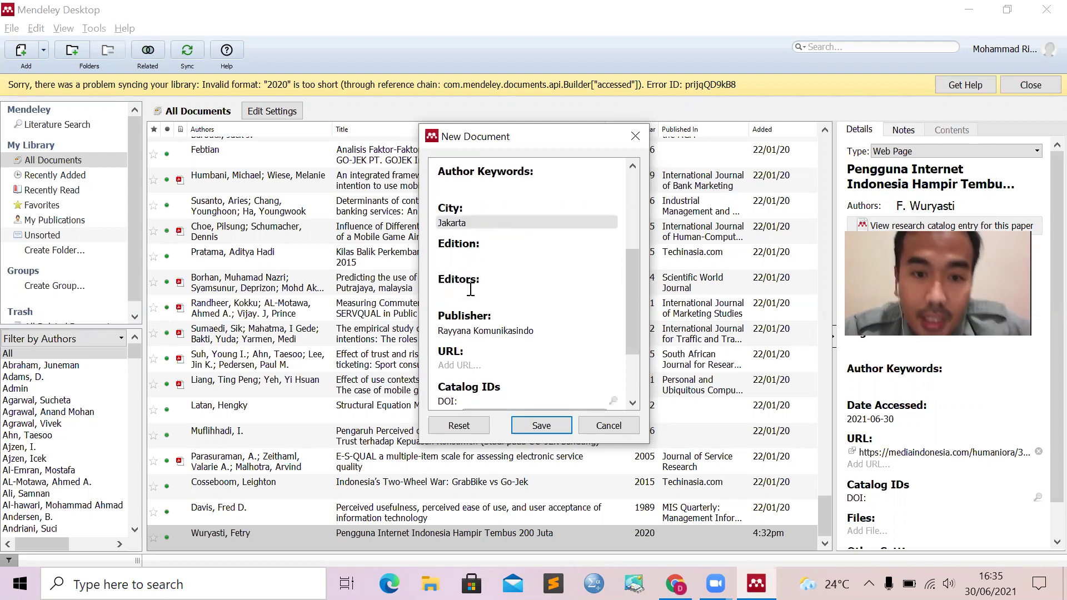
left_click(471, 322)
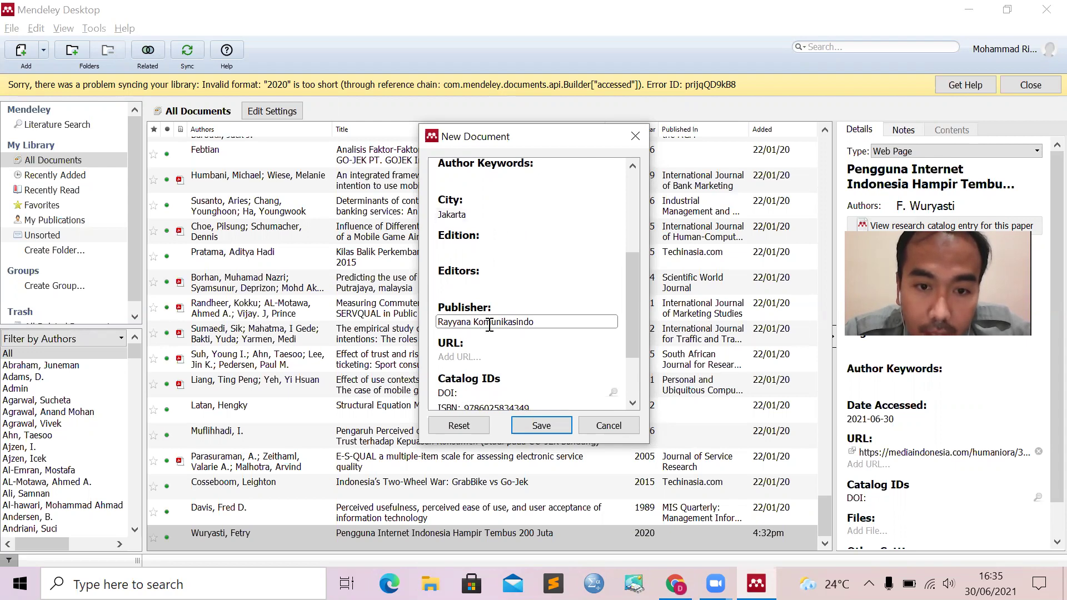
scroll(493, 327, "down", 2)
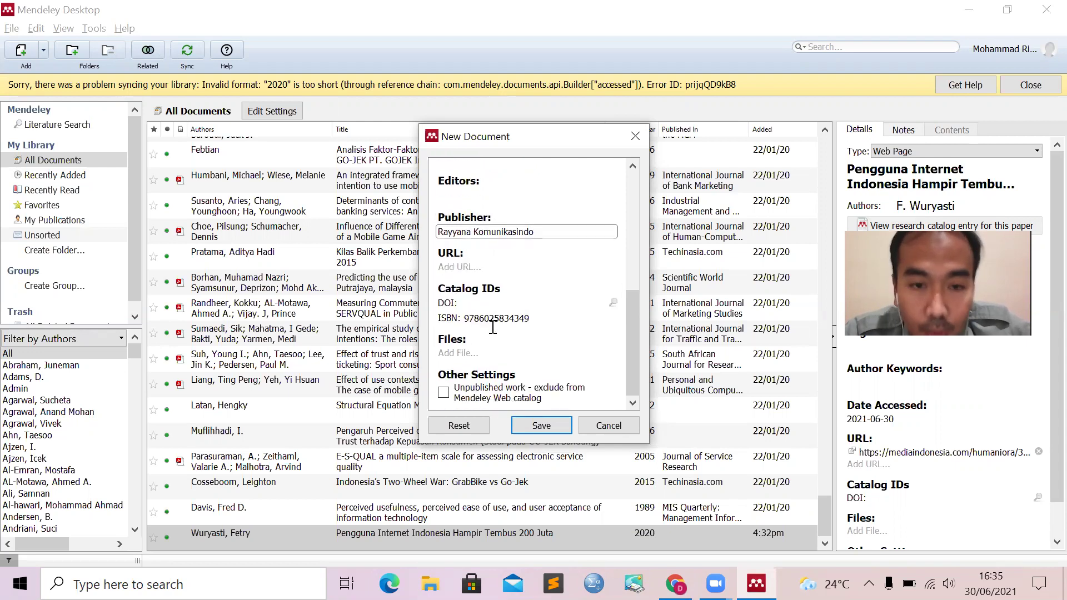
scroll(493, 327, "up", 2)
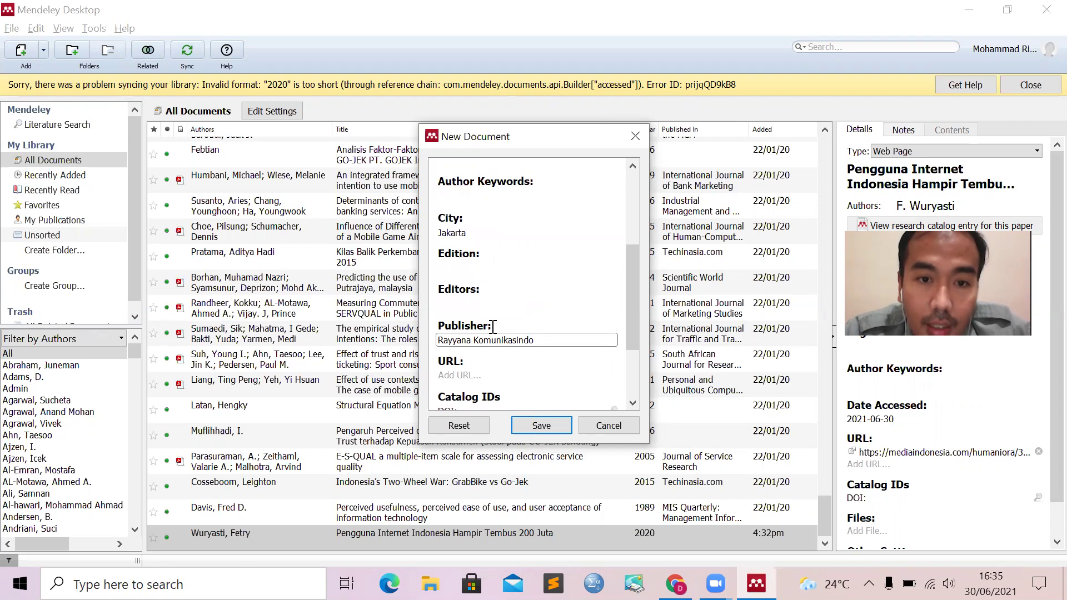
scroll(493, 327, "up", 1)
scroll(492, 327, "down", 5)
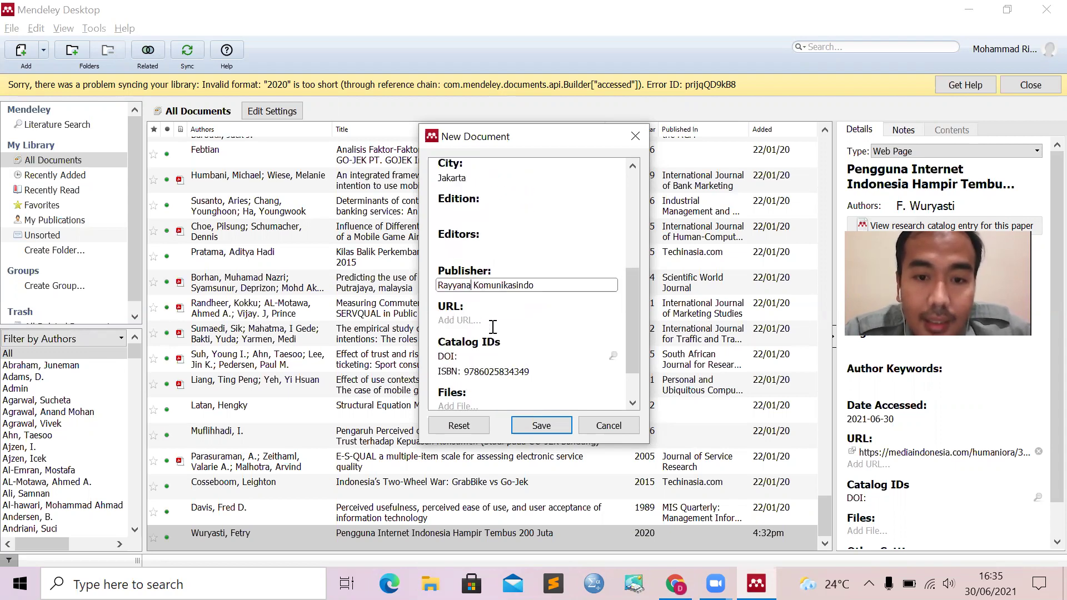
Save the book entry to the library and select the web page entry "Pengguna Internet Indonesia Hampir Tembus 200 Juta"
left_click(541, 426)
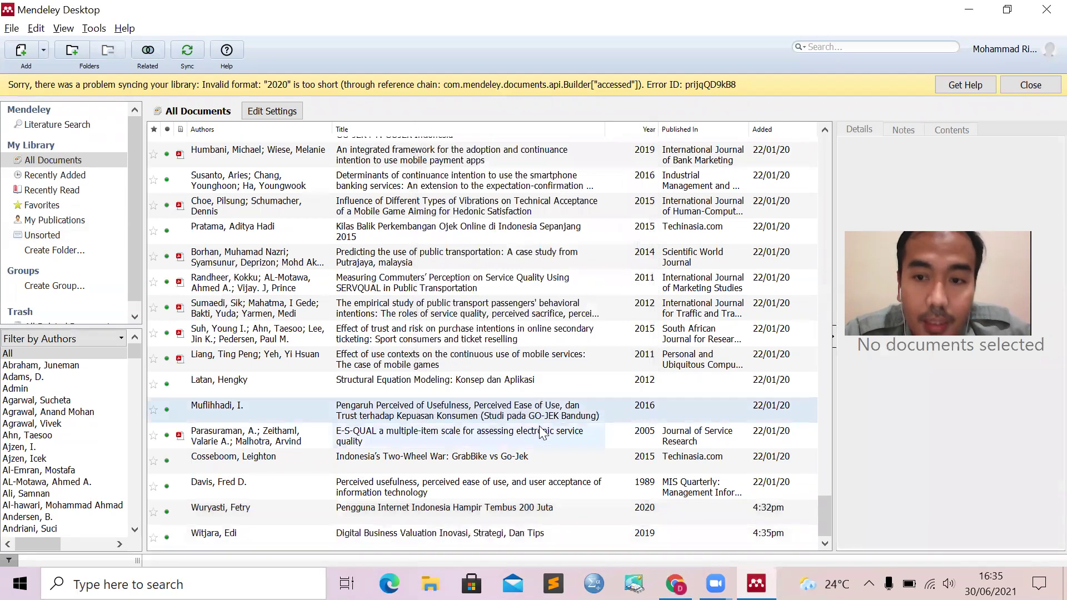
left_click(345, 512)
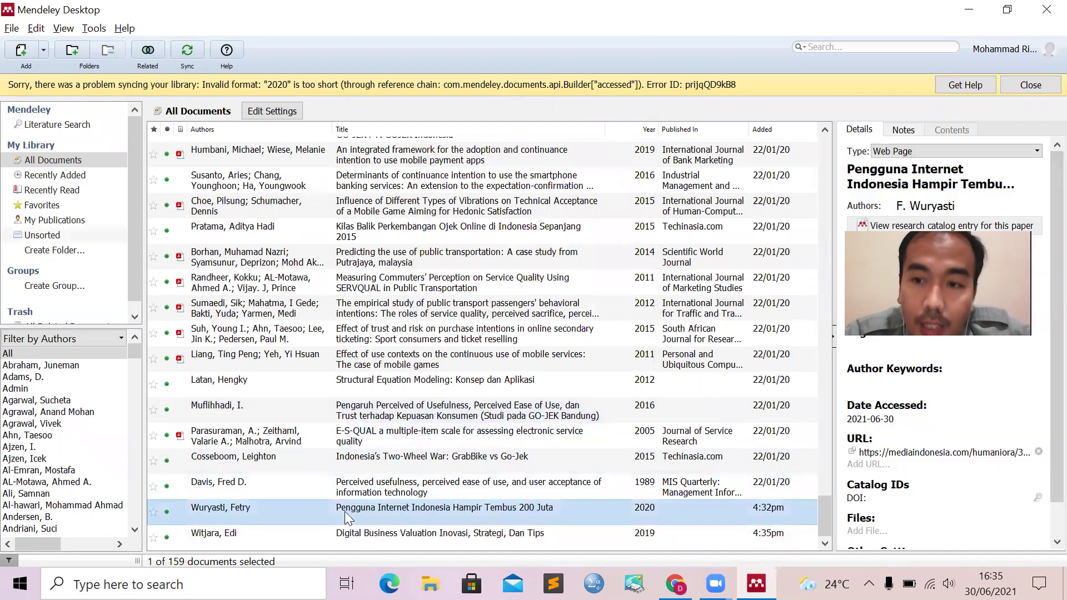